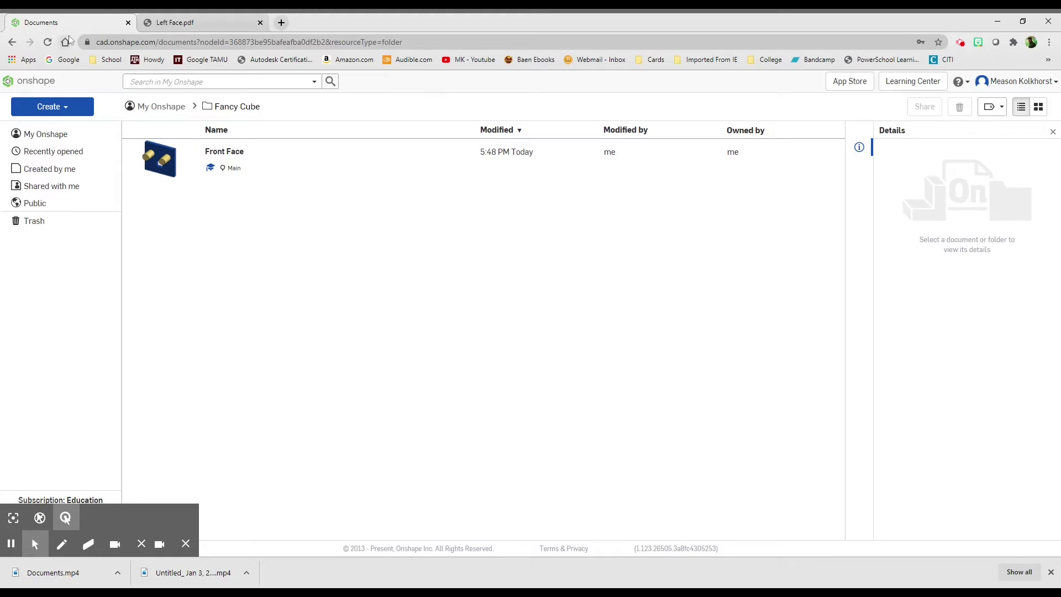
Step: Create a blank document named 'Left Face' and open its Part Studio
{"action": "left_click", "coordinate": [55, 108]}
{"action": "left_click", "coordinate": [51, 128]}
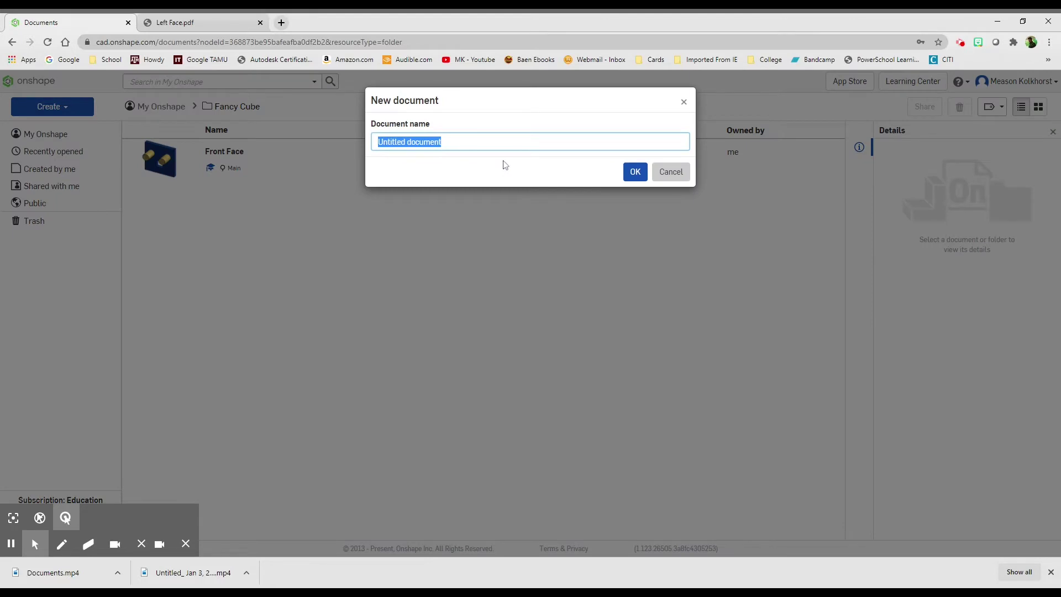
{"action": "type", "text": "Left Face"}
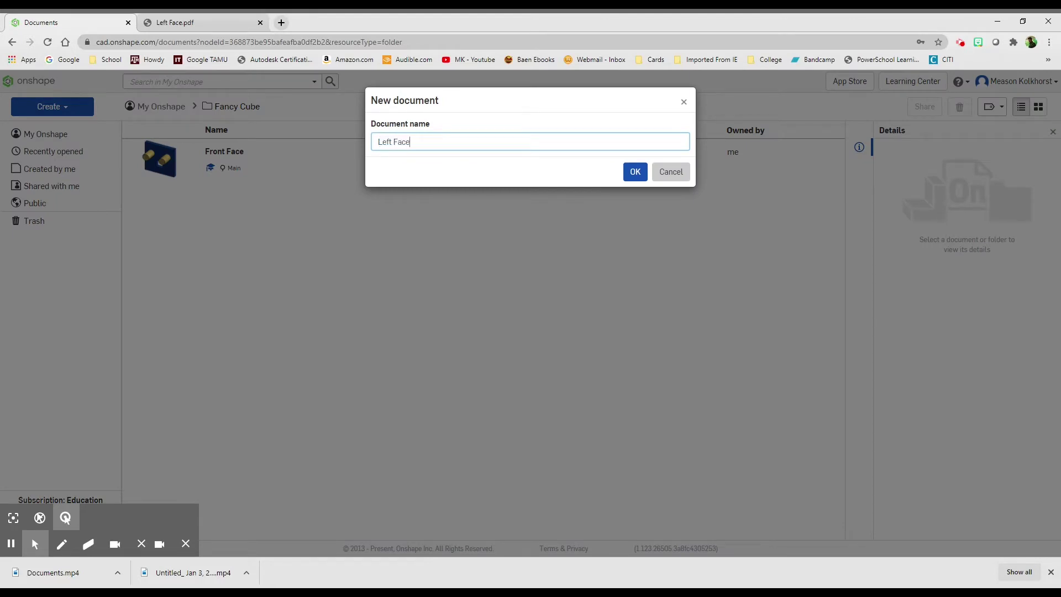
{"action": "left_click", "coordinate": [635, 169]}
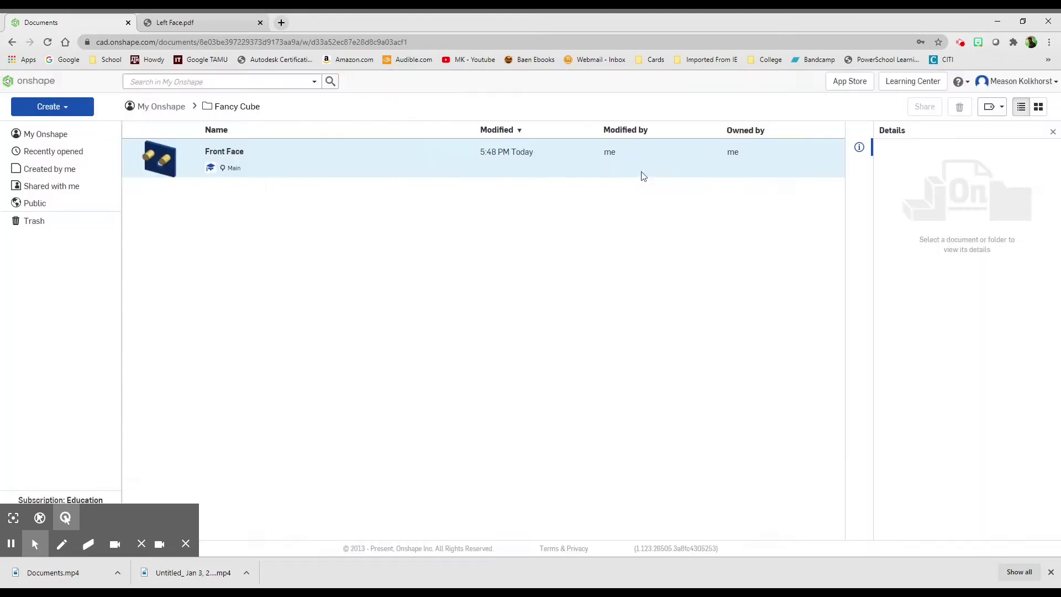
Step: View the Left Face.pdf drawing of the 1.75 × 2.25 × 0.25 plate
{"action": "left_click", "coordinate": [165, 22]}
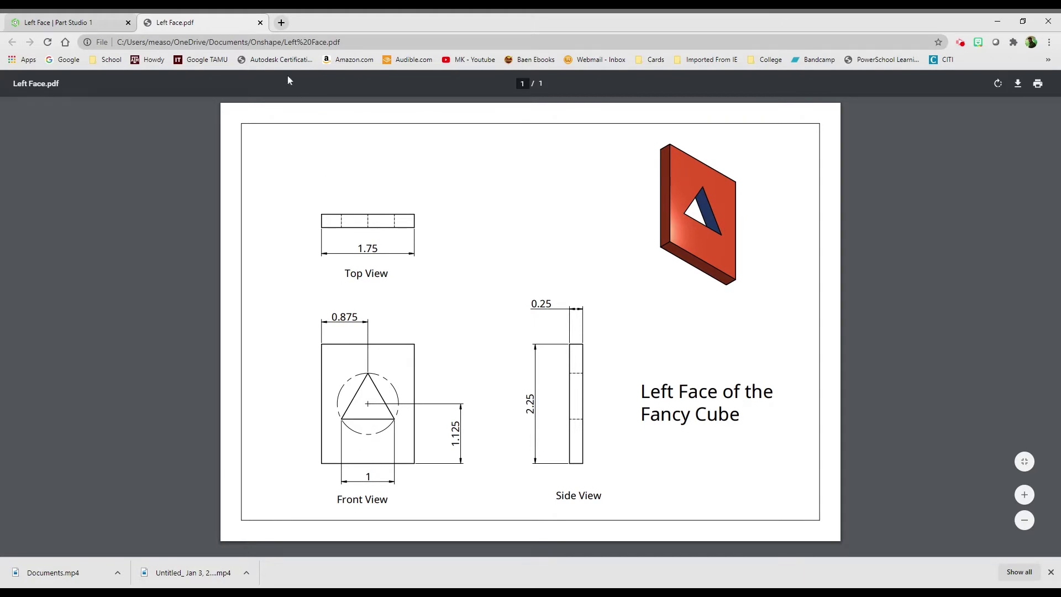
Step: Back in Onshape, start a sketch on the Front plane viewed head-on
{"action": "left_click", "coordinate": [86, 24]}
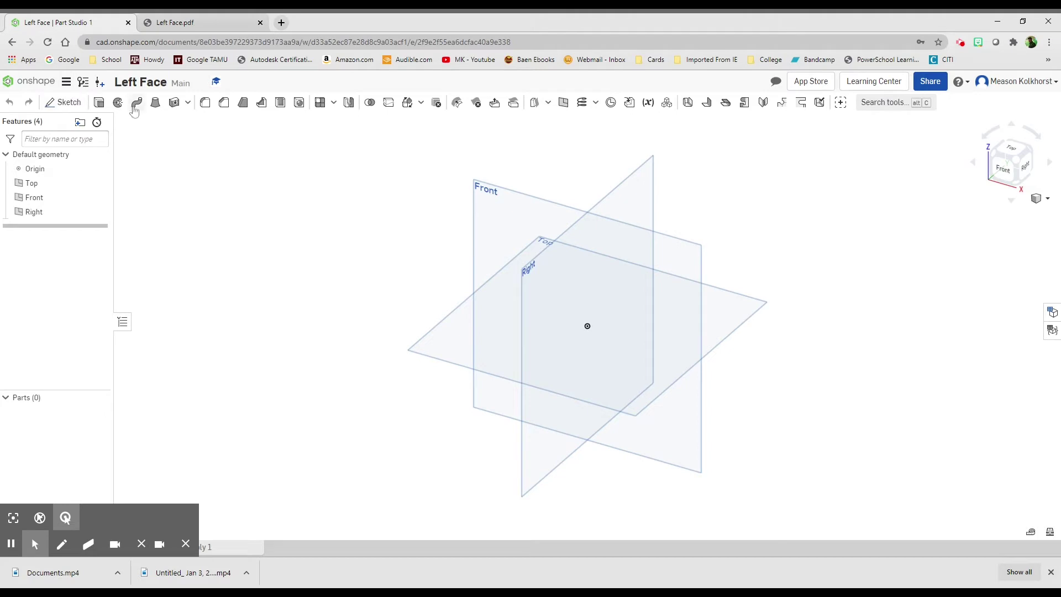
{"action": "left_click", "coordinate": [75, 106]}
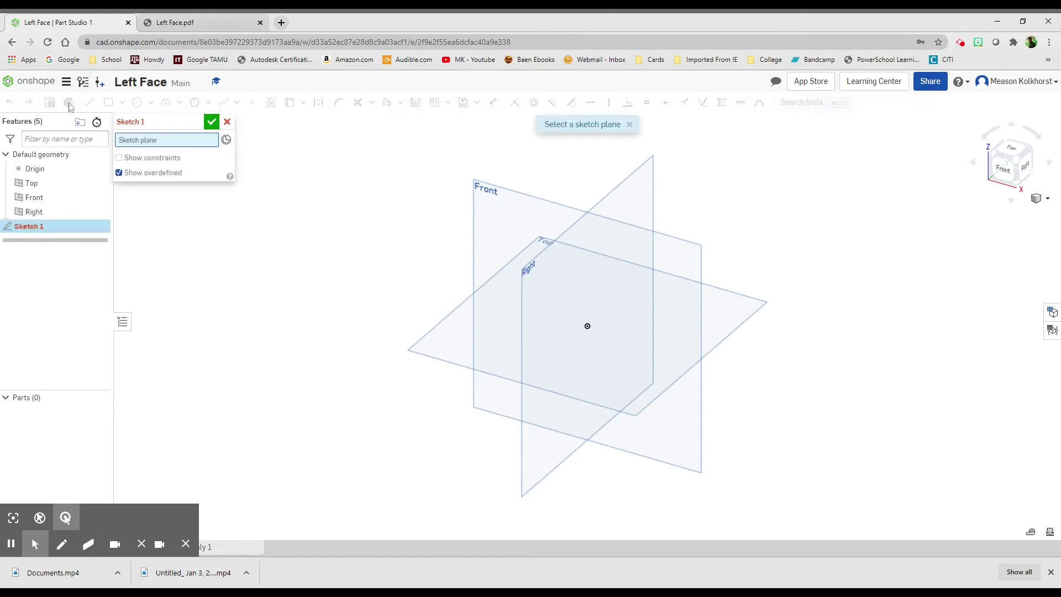
{"action": "left_click", "coordinate": [46, 202]}
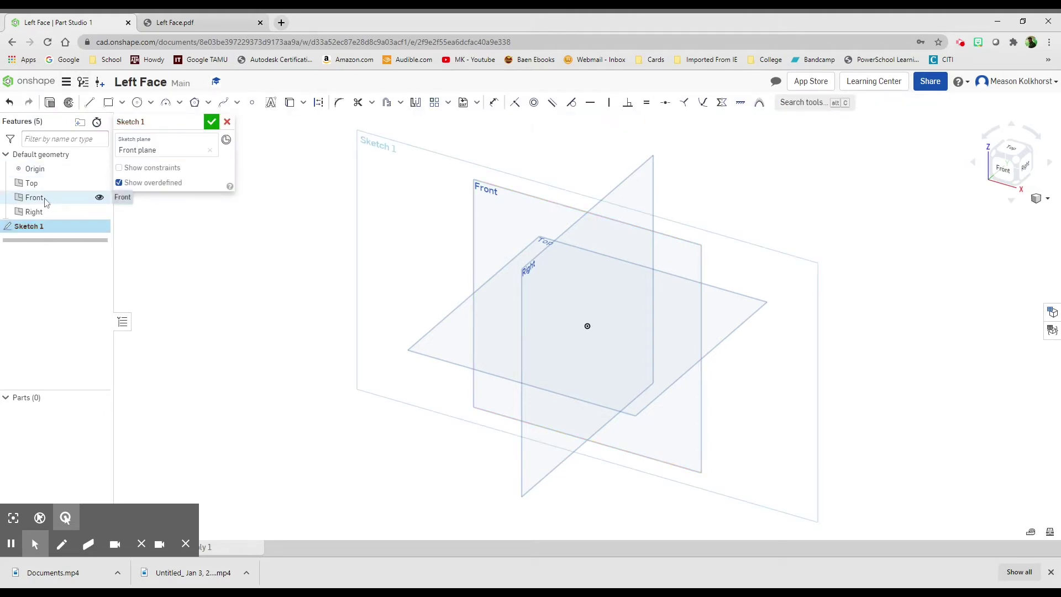
{"action": "left_click", "coordinate": [1016, 176]}
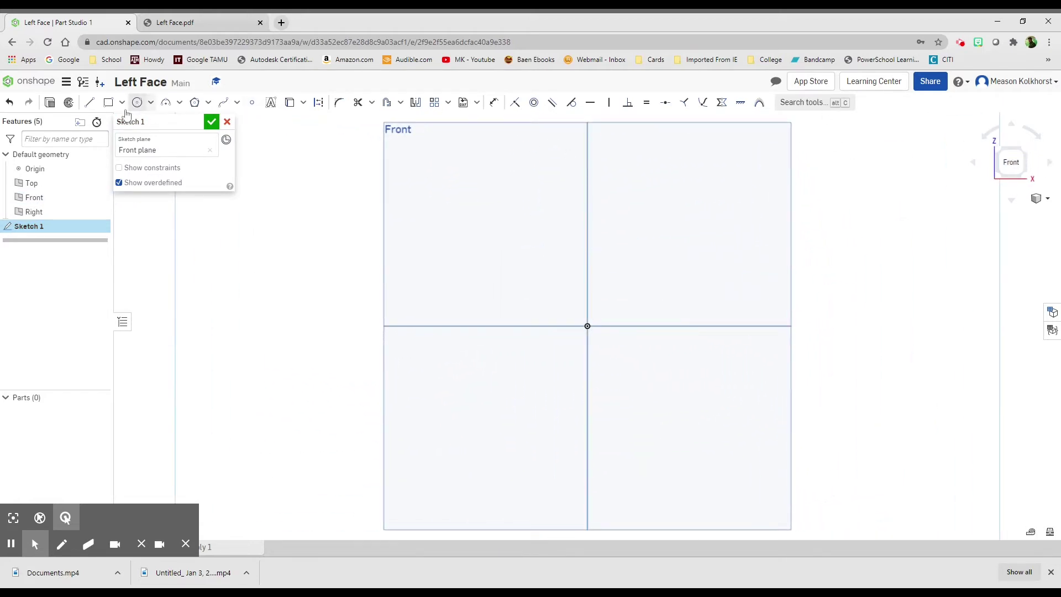
Step: Draw a rectangle from the origin sized 1.75 wide by 2.25 tall
{"action": "left_click", "coordinate": [108, 103]}
{"action": "left_click", "coordinate": [588, 326]}
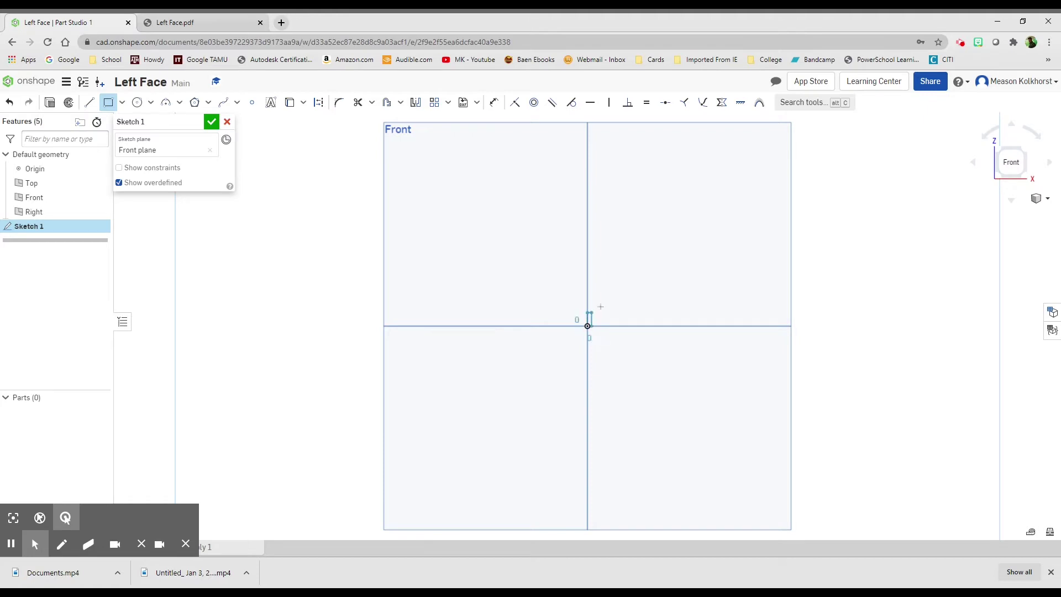
{"action": "left_click", "coordinate": [687, 197]}
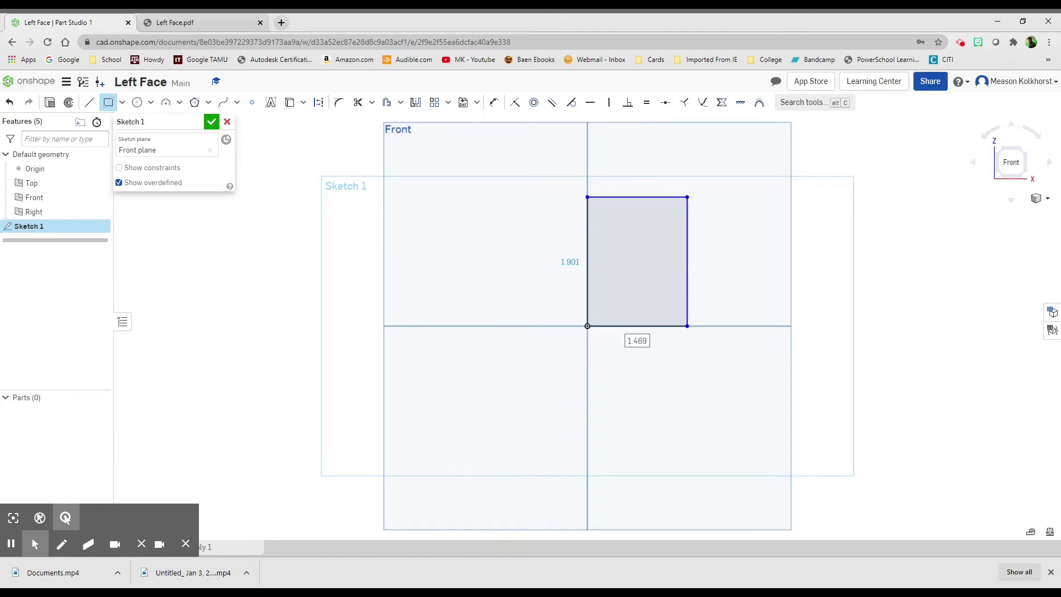
{"action": "type", "text": "1.75"}
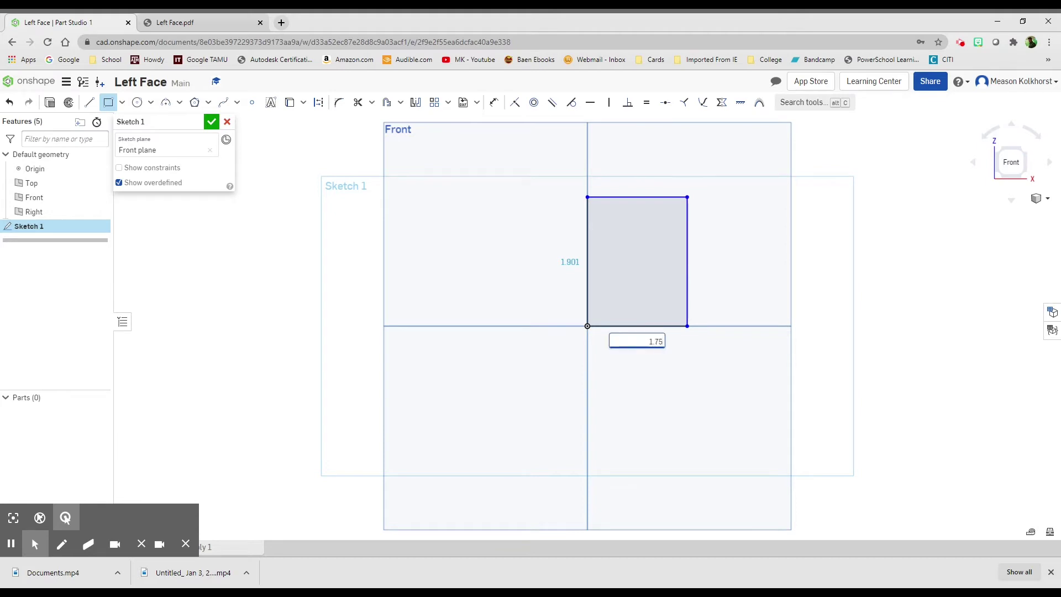
{"action": "key", "text": "Return"}
{"action": "type", "text": "2.25"}
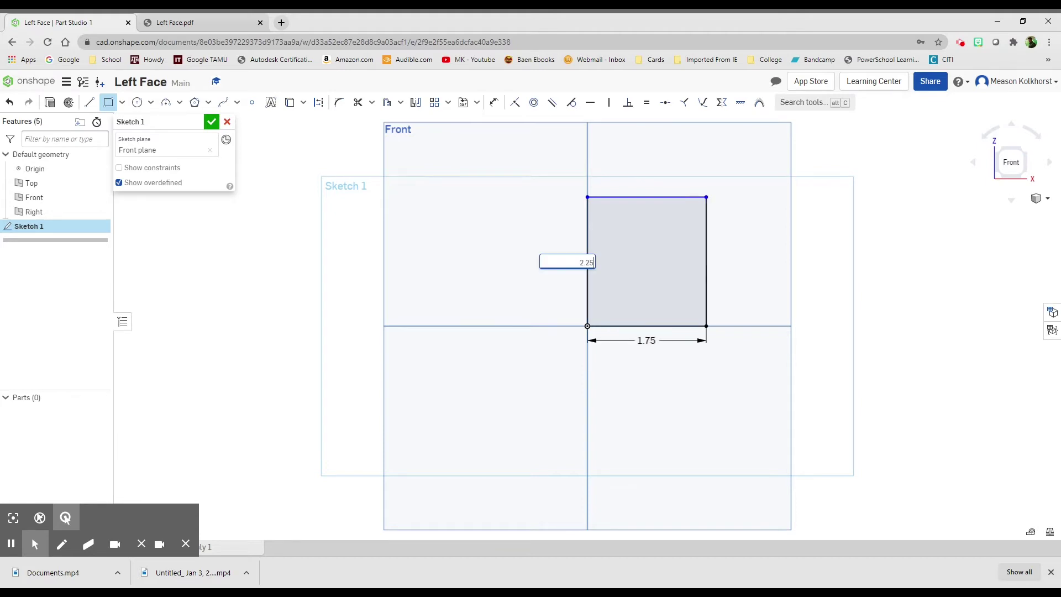
{"action": "key", "text": "Return"}
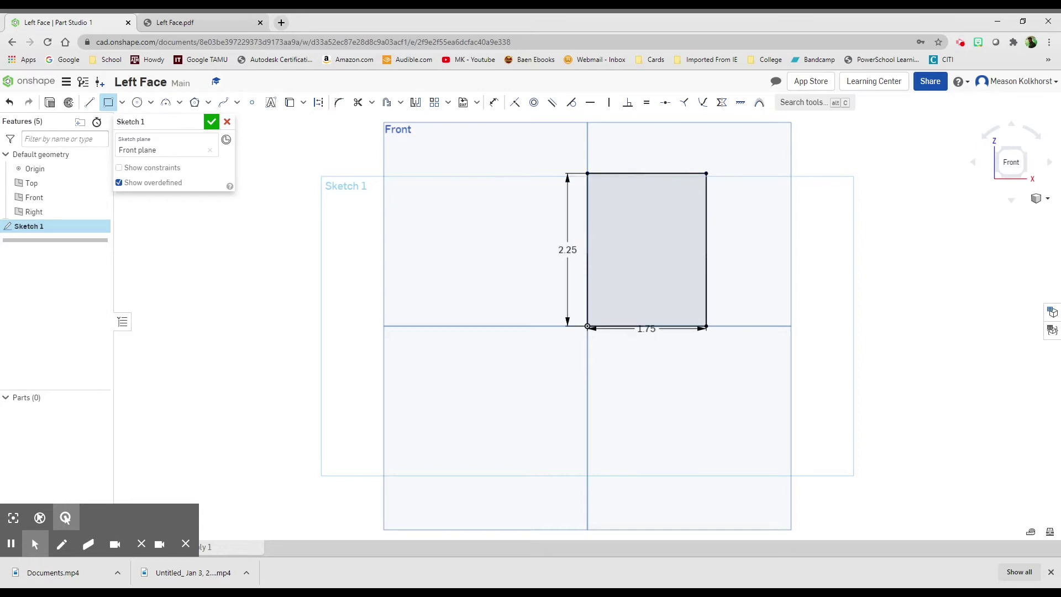
Step: Close Sketch 1 and extrude the rectangle into a 0.25 in thick plate
{"action": "left_click", "coordinate": [211, 124]}
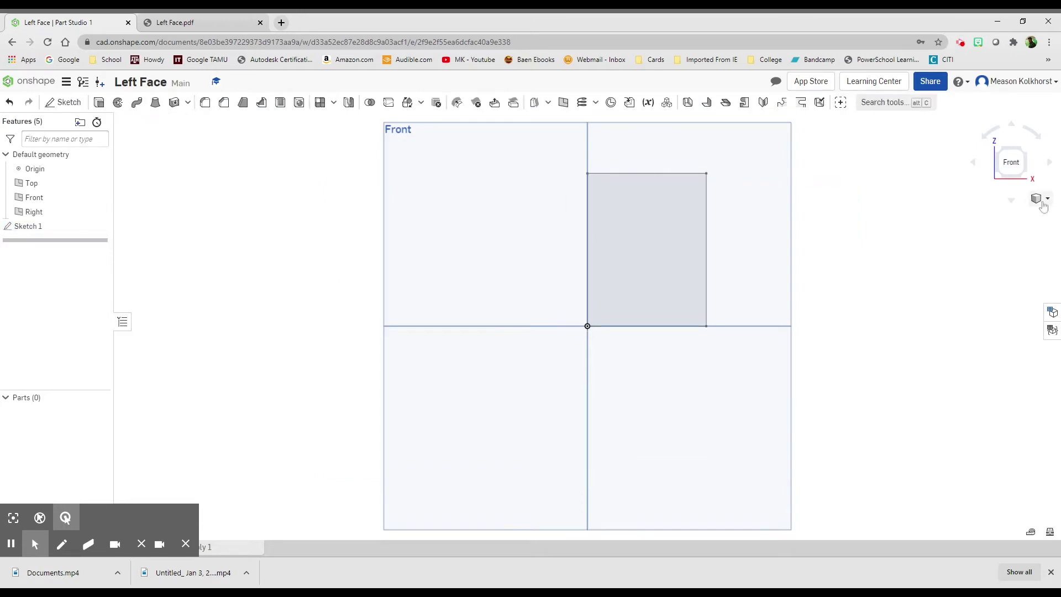
{"action": "left_click_drag", "start_coordinate": [1028, 158], "coordinate": [926, 132]}
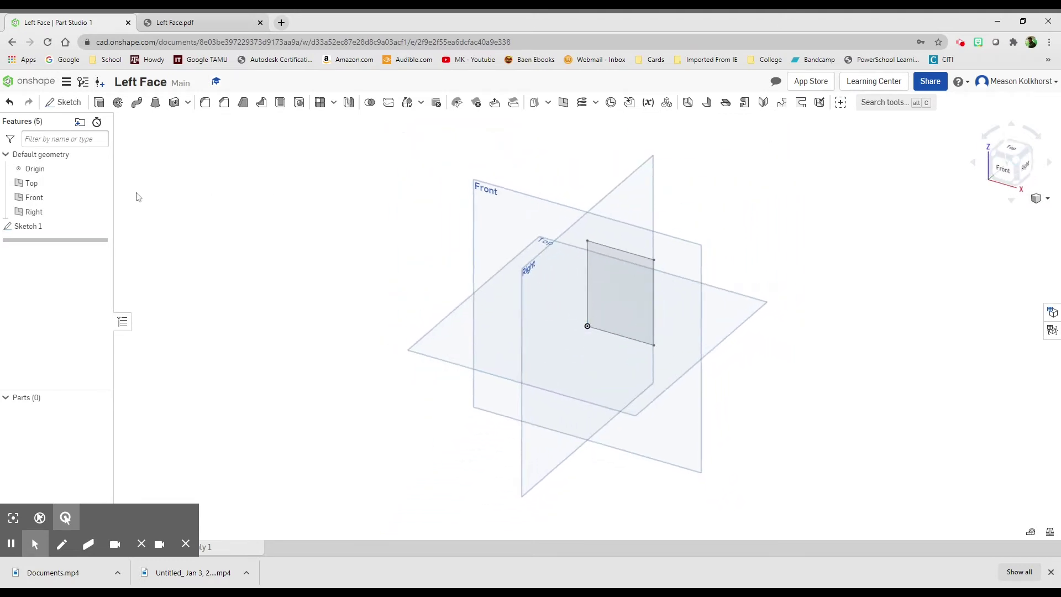
{"action": "left_click", "coordinate": [99, 103]}
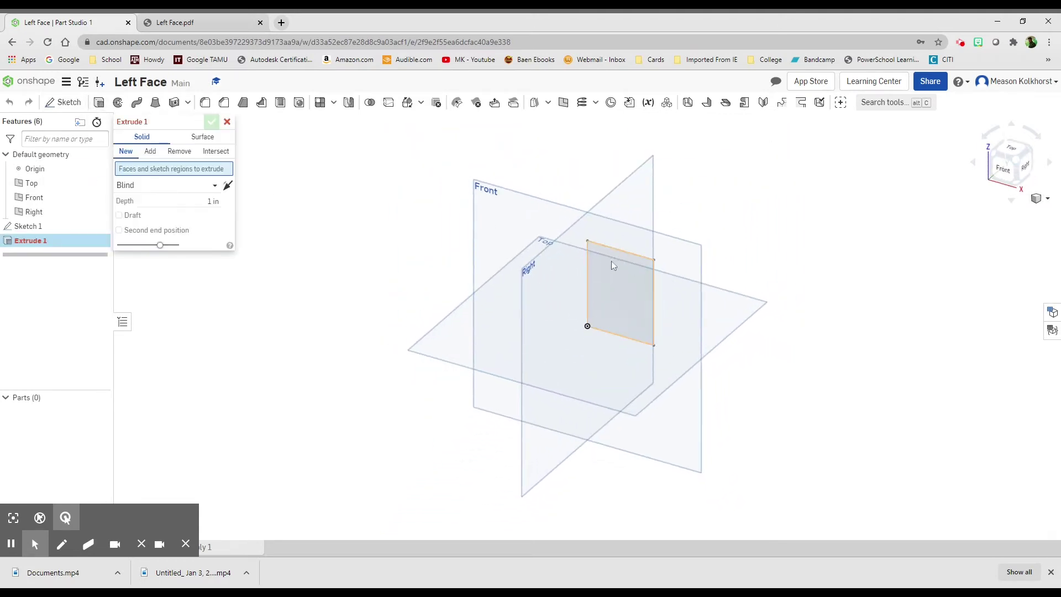
{"action": "left_click", "coordinate": [618, 284]}
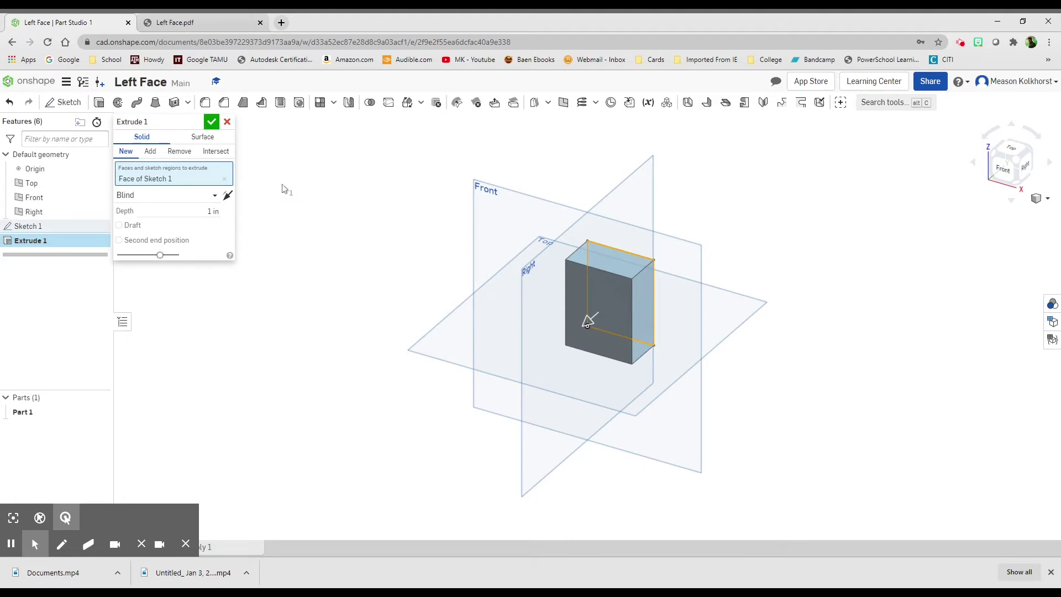
{"action": "left_click", "coordinate": [213, 211]}
{"action": "key", "text": "BackSpace"}
{"action": "key", "text": "Return"}
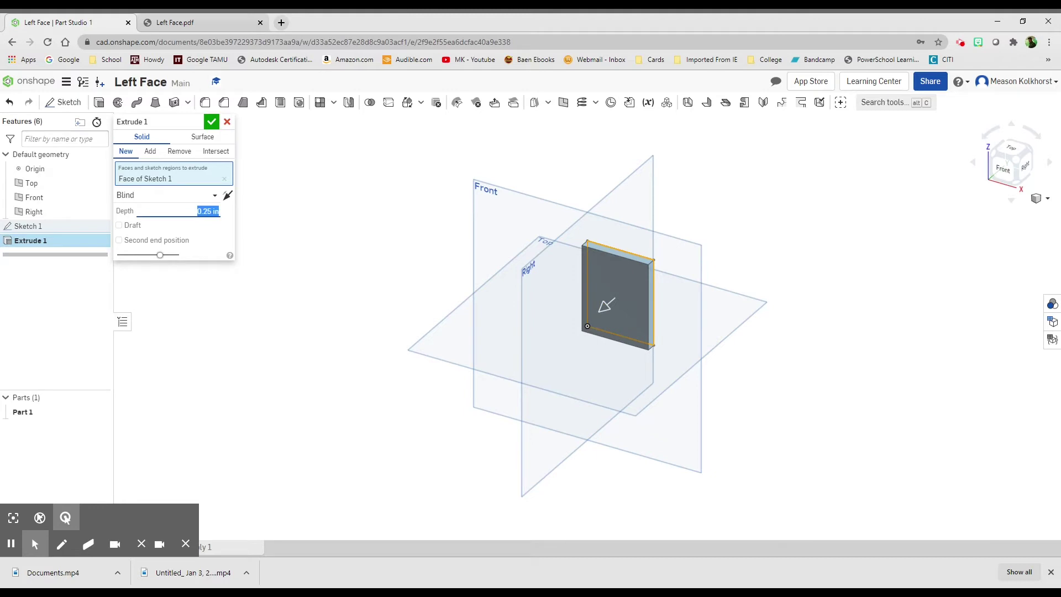
{"action": "left_click", "coordinate": [211, 122]}
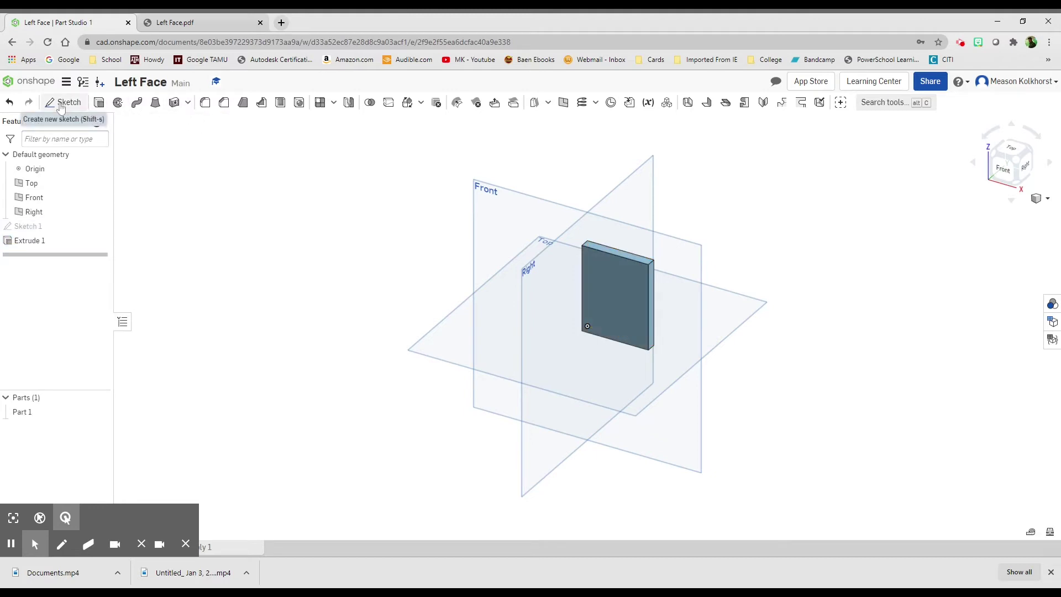
Step: Start Sketch 2 on the plate's front face, viewed head-on, and pick the Line tool
{"action": "left_click", "coordinate": [62, 104]}
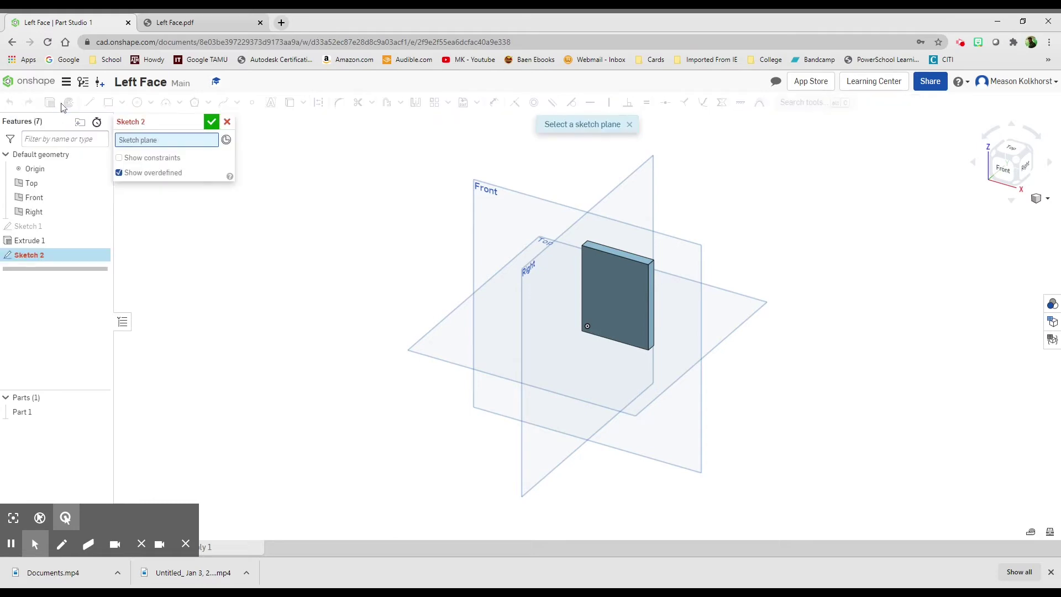
{"action": "left_click", "coordinate": [610, 293]}
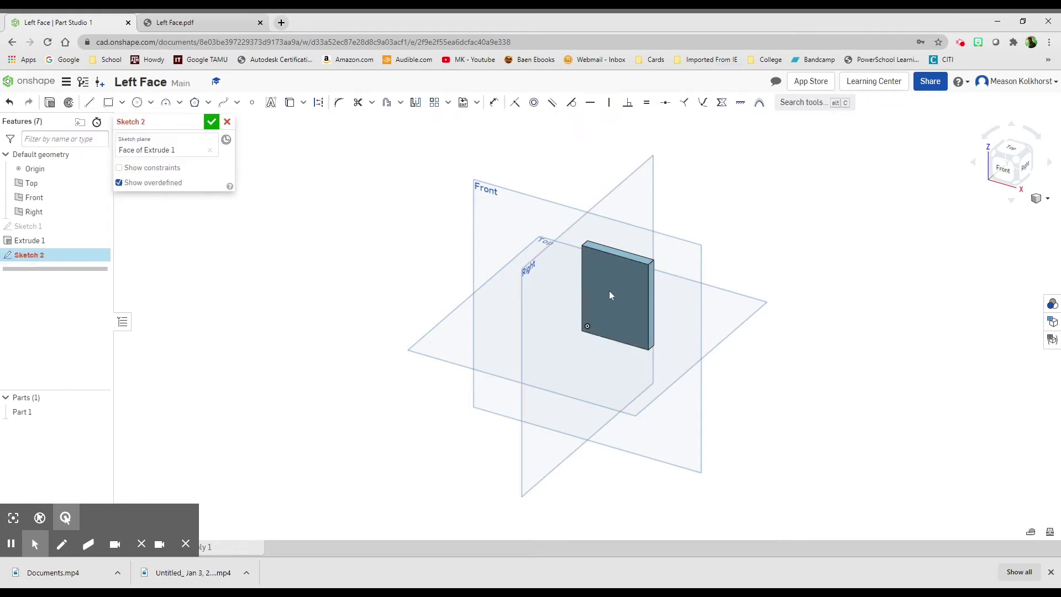
{"action": "left_click", "coordinate": [1004, 172]}
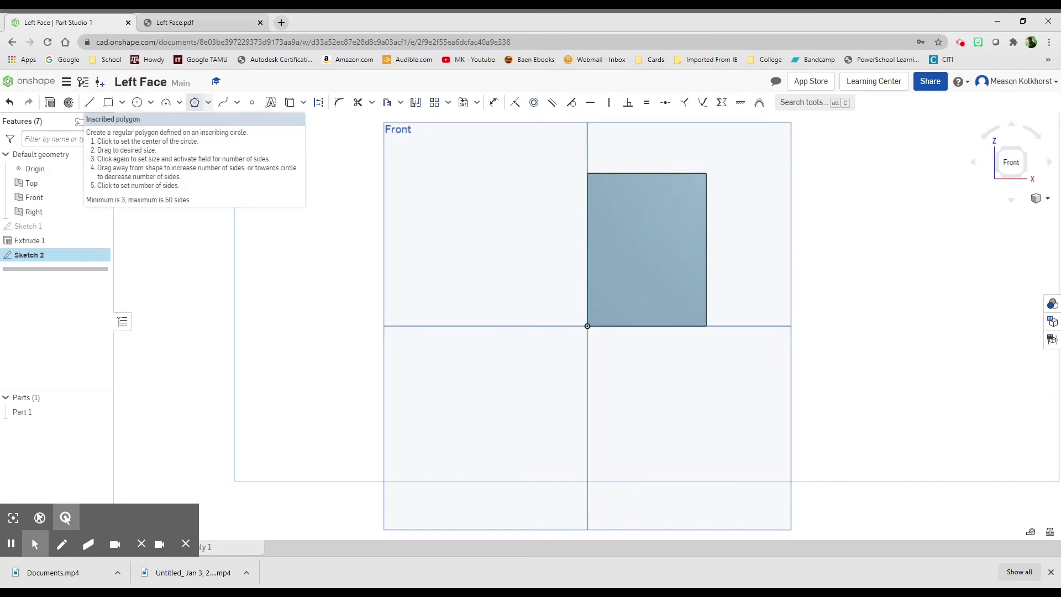
{"action": "left_click", "coordinate": [209, 103]}
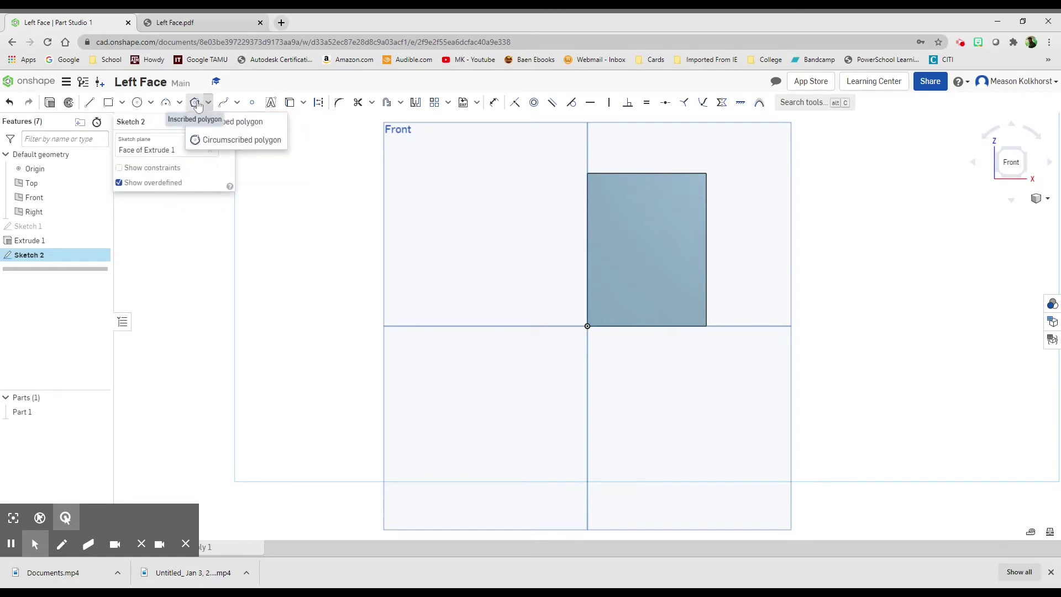
{"action": "left_click", "coordinate": [89, 104]}
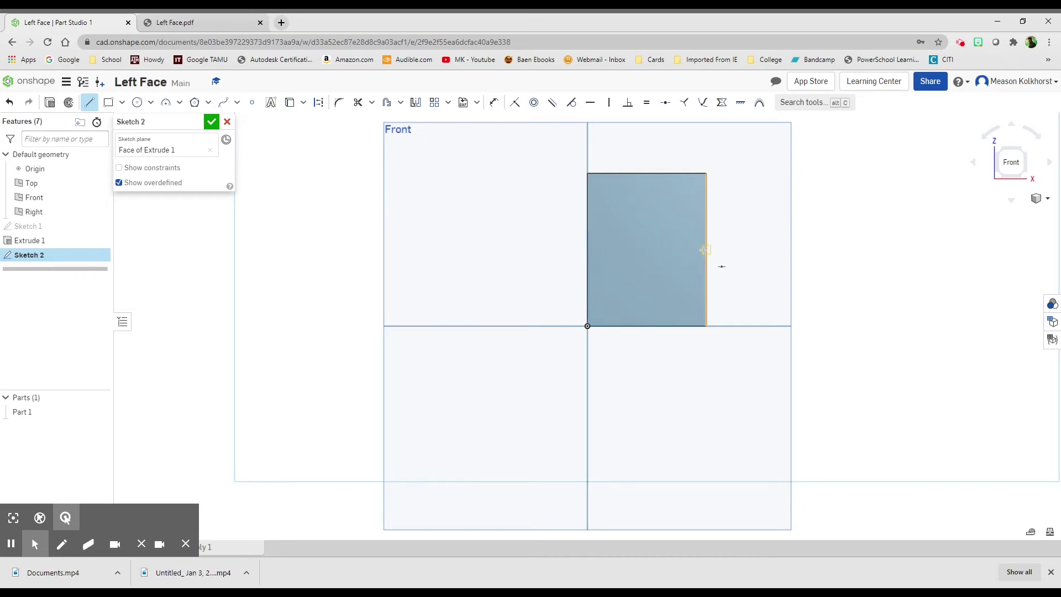
Step: Draw lines joining the left-right and top-bottom edge midpoints, crossing at the centre
{"action": "left_click", "coordinate": [705, 250]}
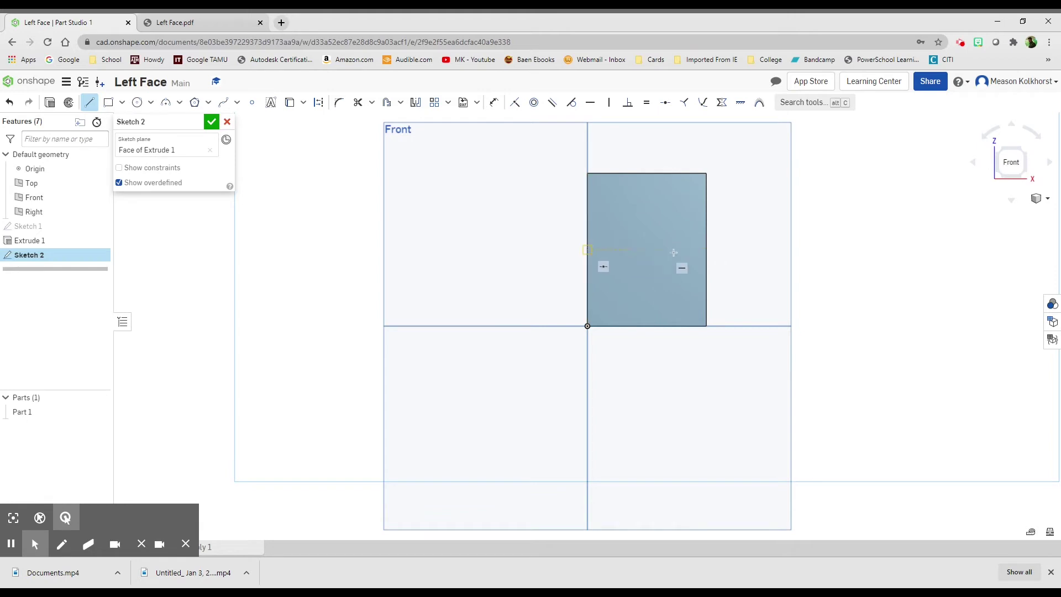
{"action": "left_click", "coordinate": [587, 249]}
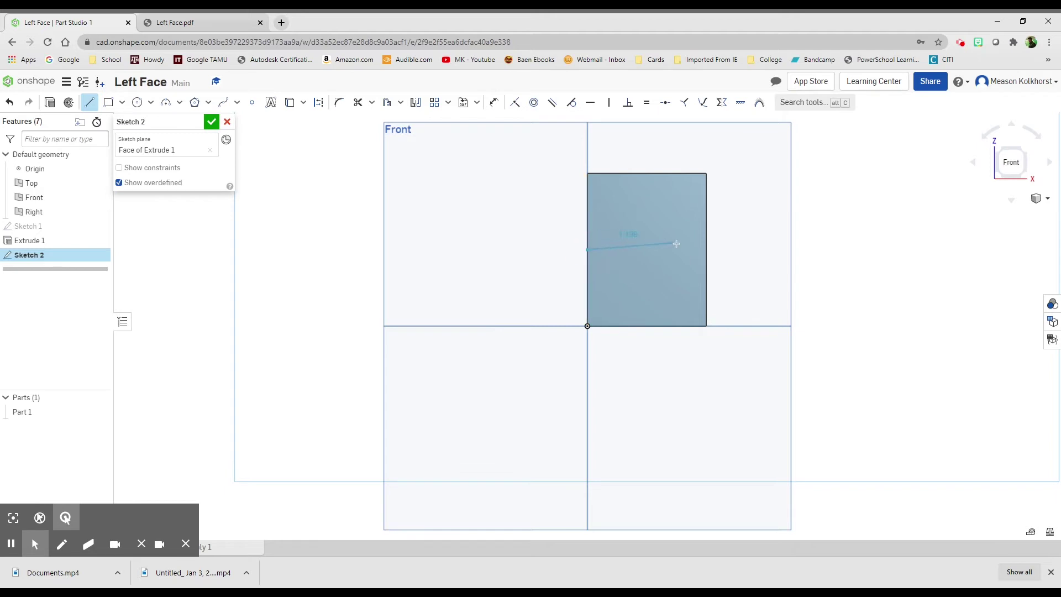
{"action": "left_click", "coordinate": [706, 250]}
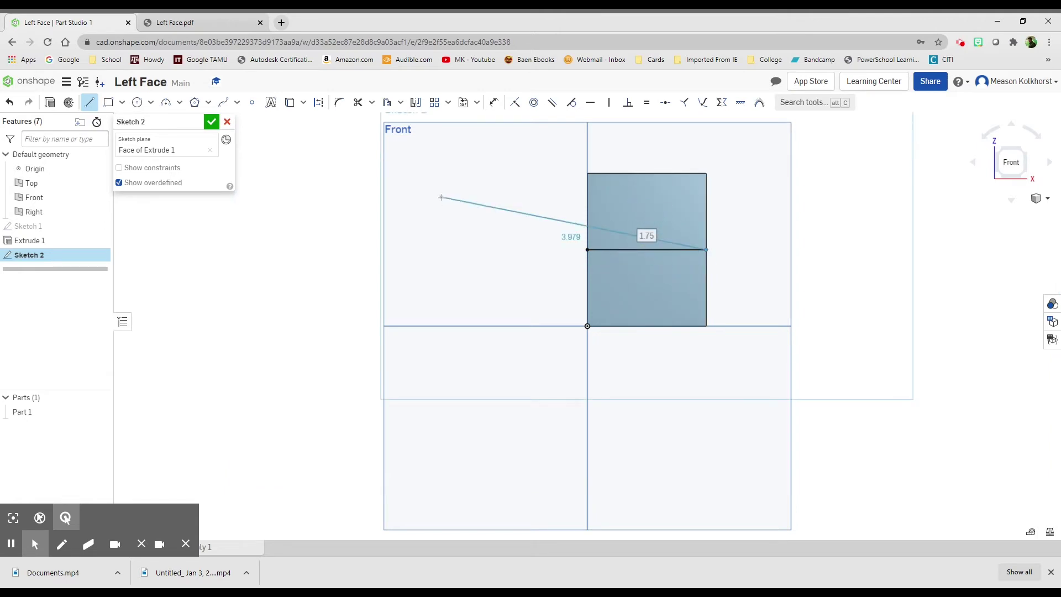
{"action": "left_click", "coordinate": [93, 104]}
{"action": "left_click", "coordinate": [89, 103]}
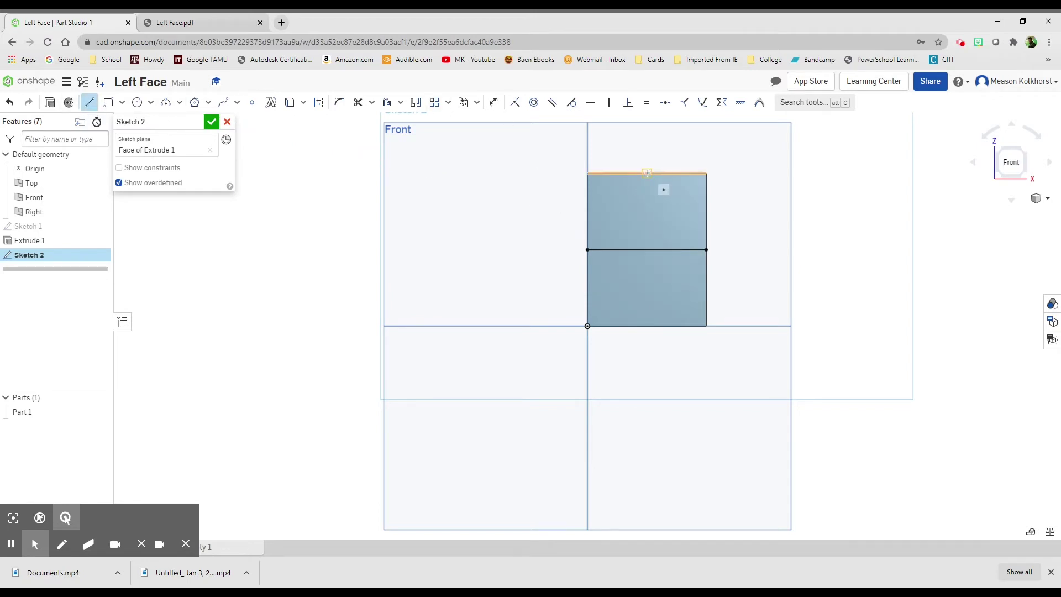
{"action": "left_click", "coordinate": [647, 174]}
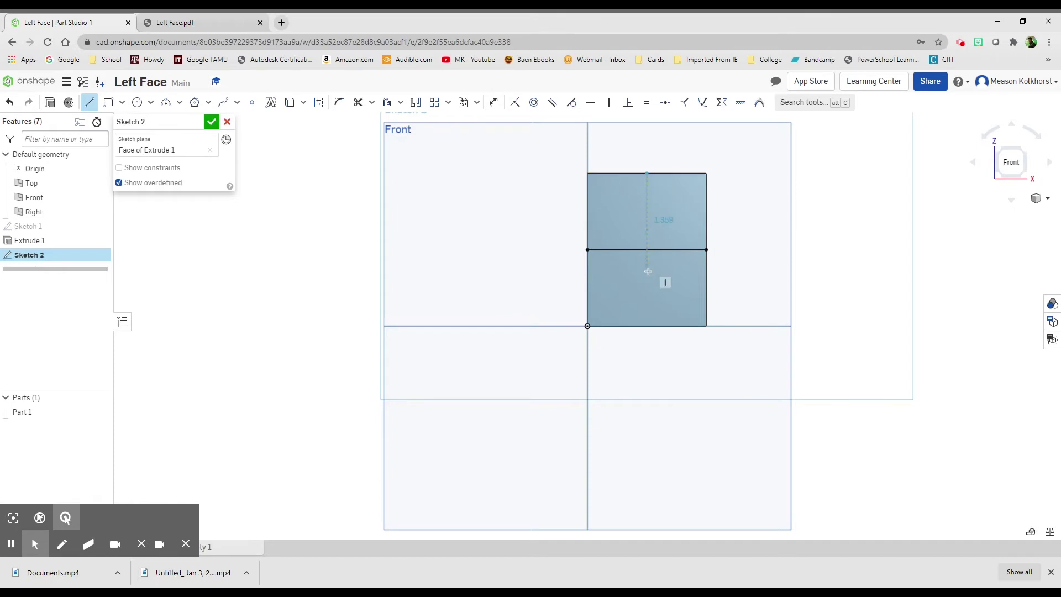
{"action": "left_click", "coordinate": [647, 327]}
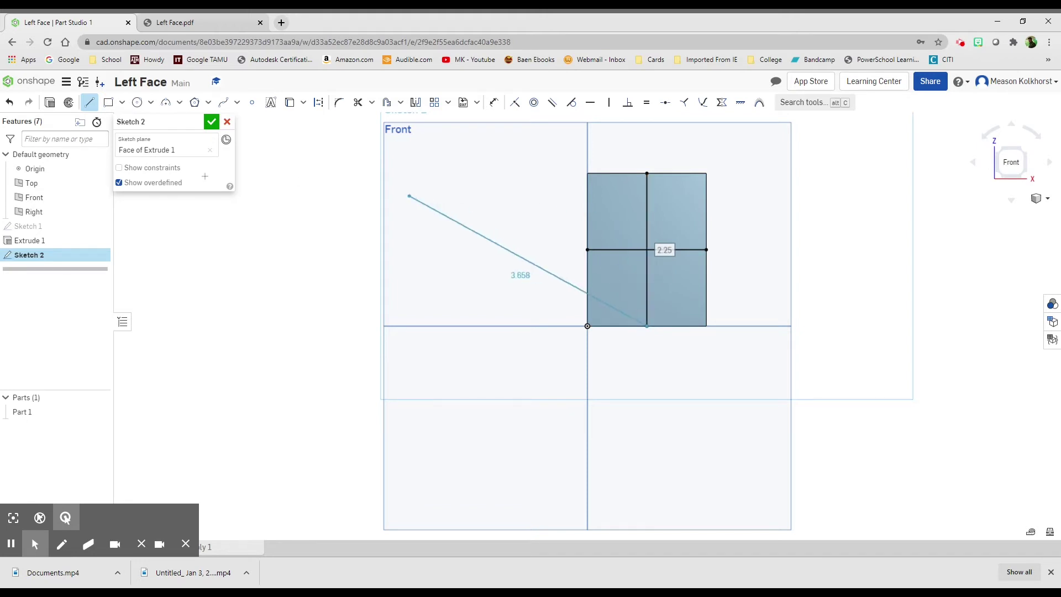
Step: Place a three-sided inscribed polygon centred at the midline intersection
{"action": "left_click", "coordinate": [208, 104]}
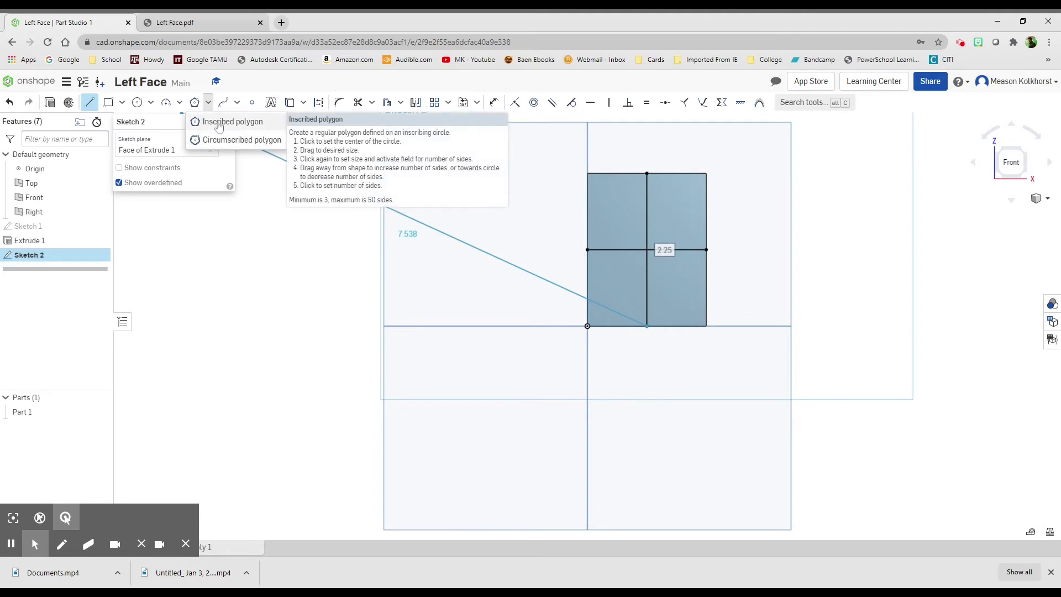
{"action": "left_click", "coordinate": [220, 126]}
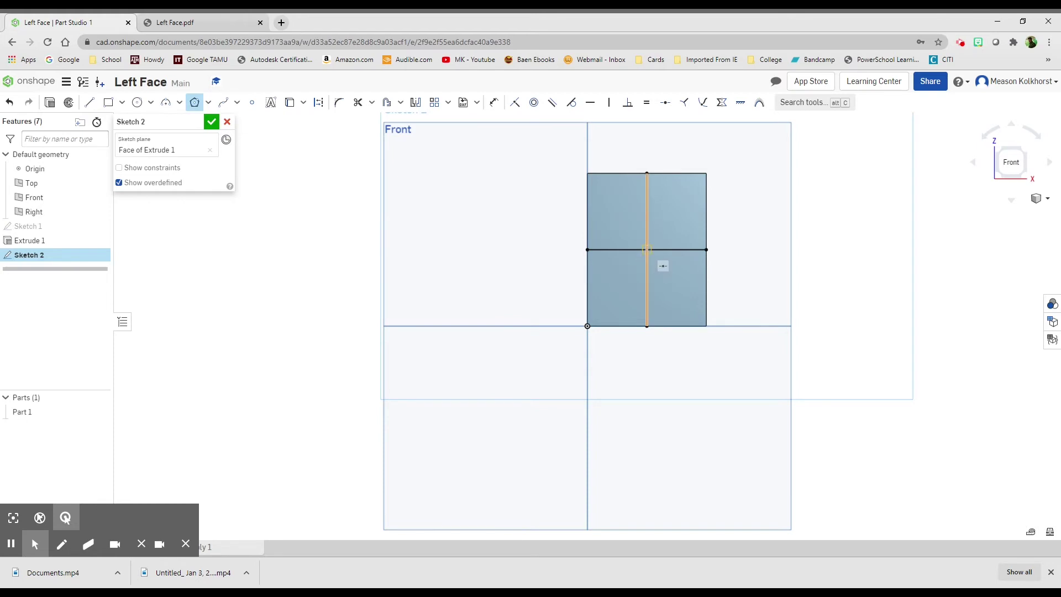
{"action": "left_click", "coordinate": [648, 248]}
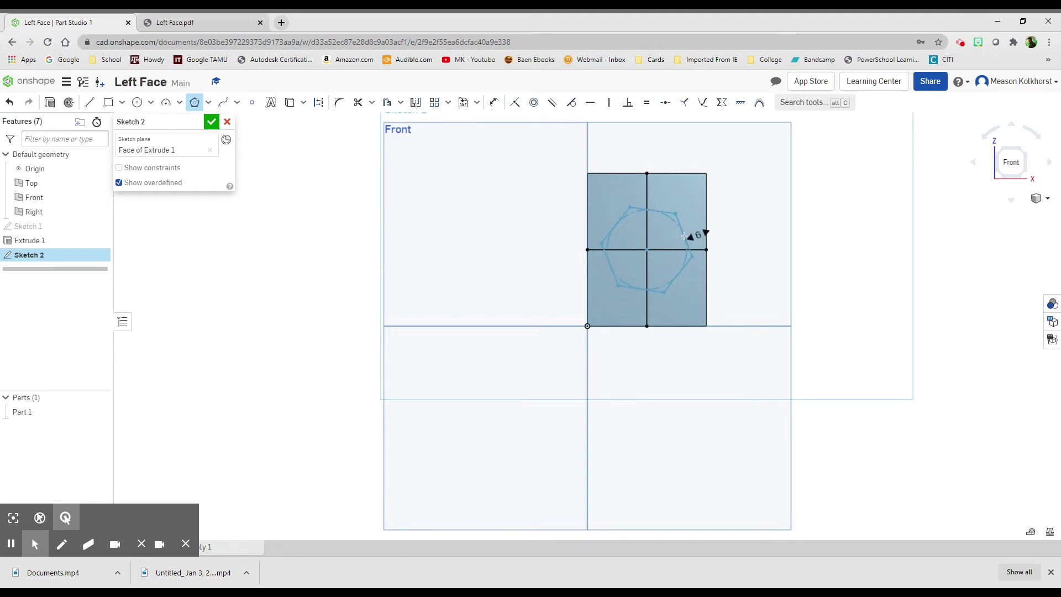
{"action": "scroll", "coordinate": [708, 232], "scroll_direction": "up", "scroll_amount": 8}
{"action": "scroll", "coordinate": [723, 219], "scroll_direction": "down", "scroll_amount": 14}
{"action": "scroll", "coordinate": [671, 244], "scroll_direction": "up", "scroll_amount": 8}
{"action": "scroll", "coordinate": [673, 244], "scroll_direction": "down", "scroll_amount": 8}
{"action": "left_click", "coordinate": [670, 247]}
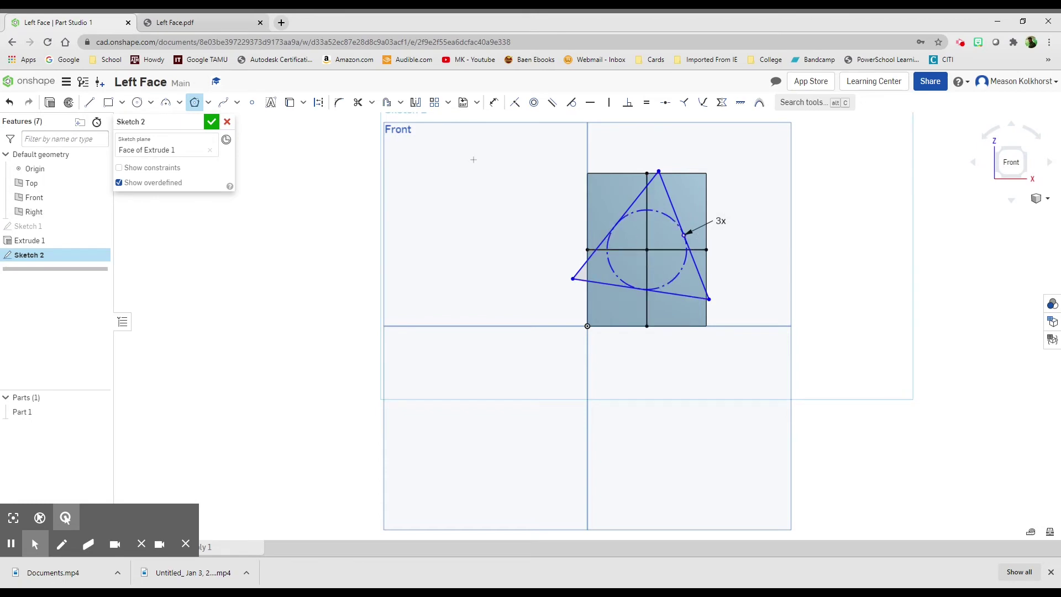
Step: Dimension the triangle's right edge to a length of 1 inch
{"action": "left_click", "coordinate": [494, 103]}
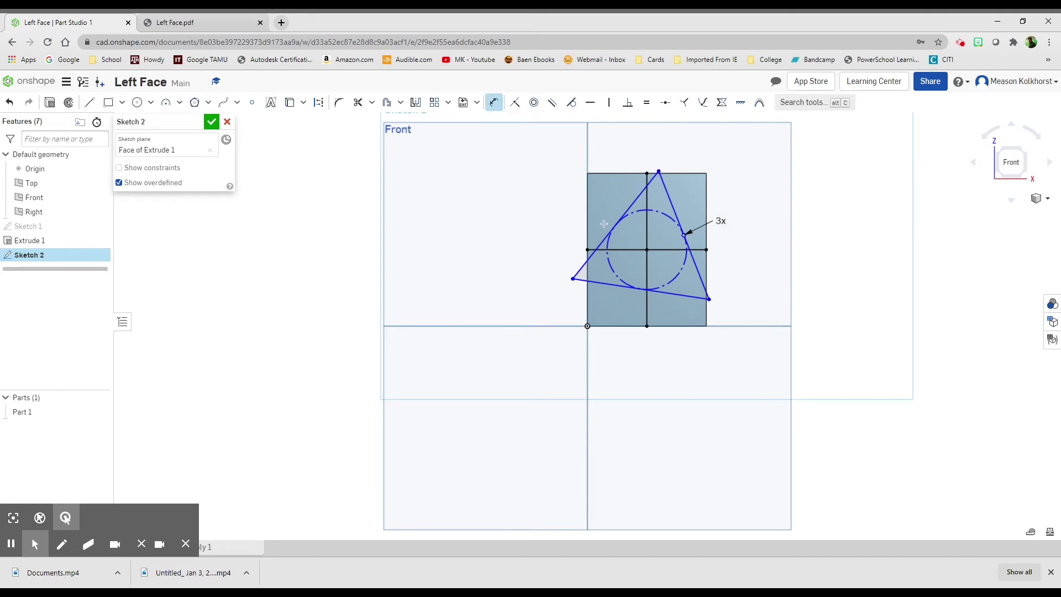
{"action": "left_click", "coordinate": [670, 202]}
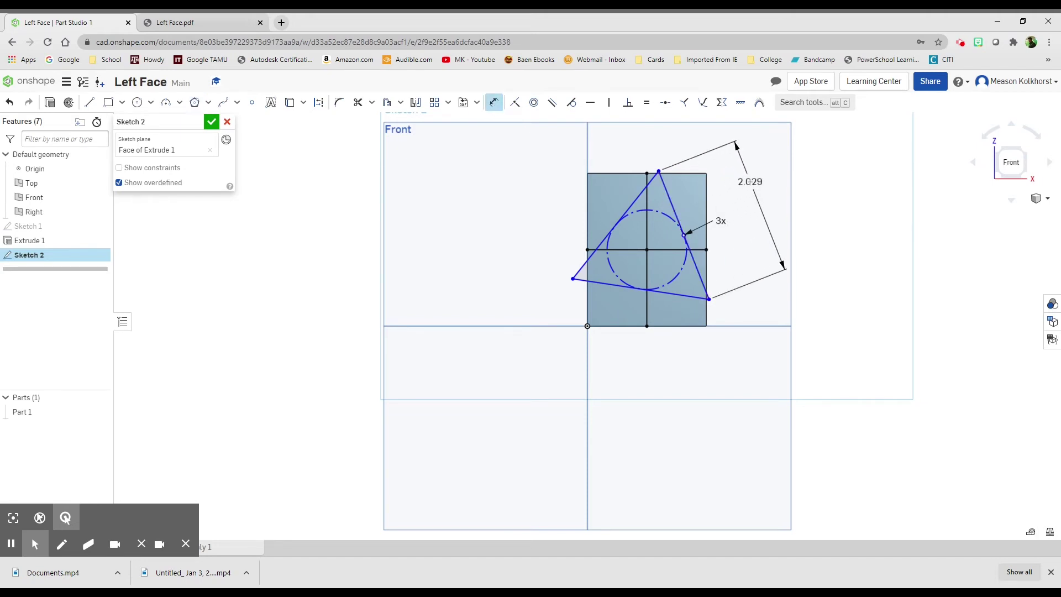
{"action": "left_click", "coordinate": [750, 182]}
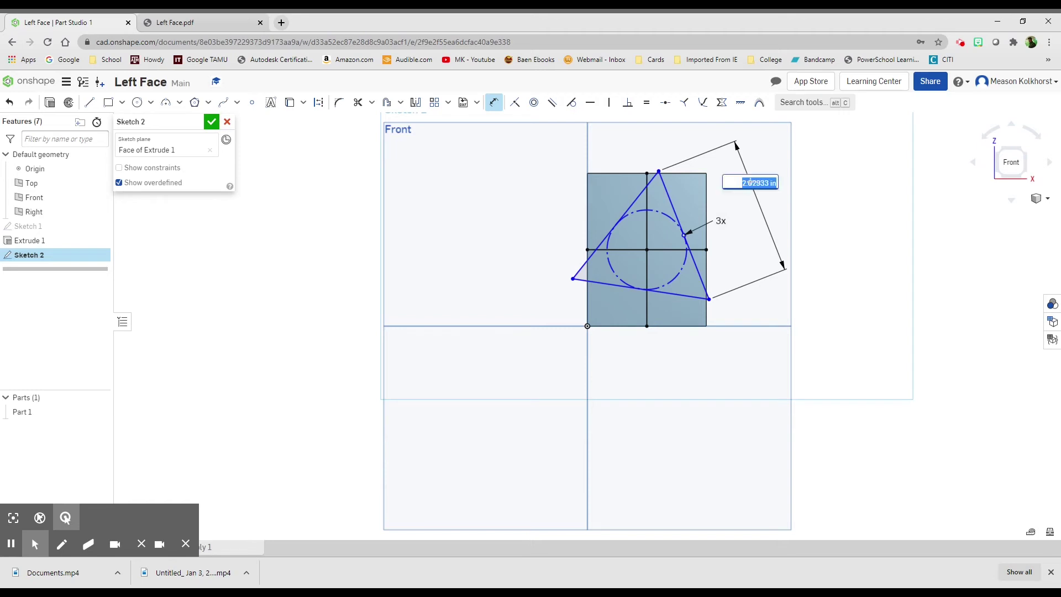
{"action": "type", "text": "1"}
{"action": "key", "text": "Return"}
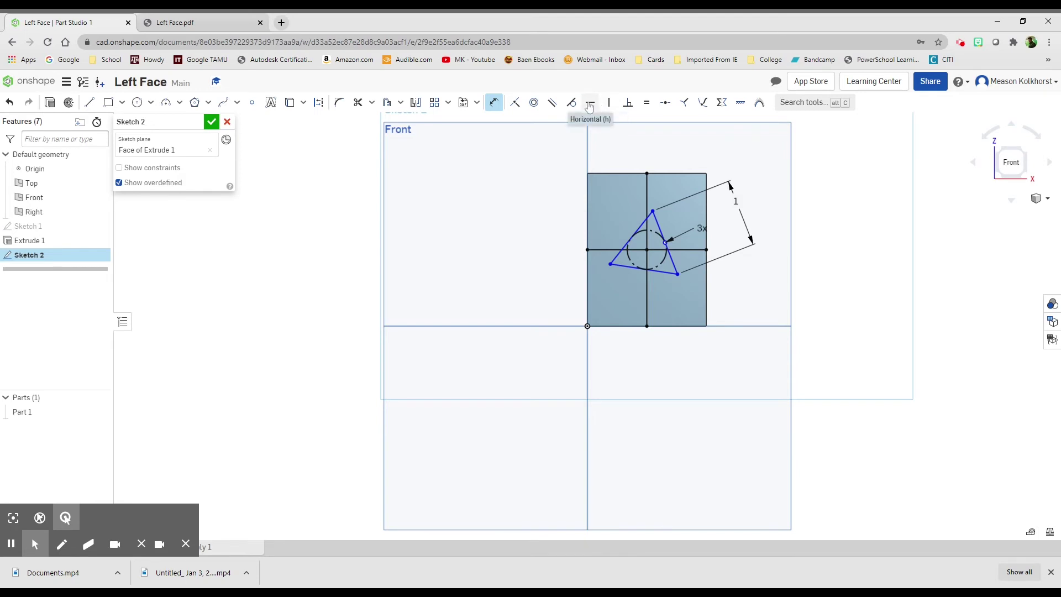
Step: Constrain the triangle's bottom edge horizontal, then view the Left Face.pdf drawing
{"action": "left_click", "coordinate": [590, 105]}
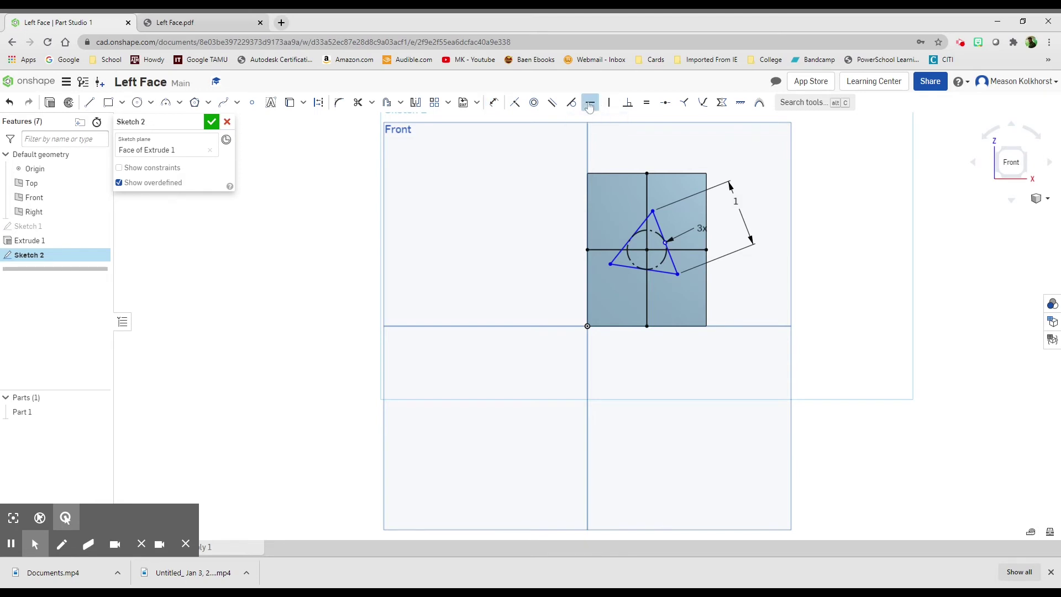
{"action": "left_click", "coordinate": [626, 268]}
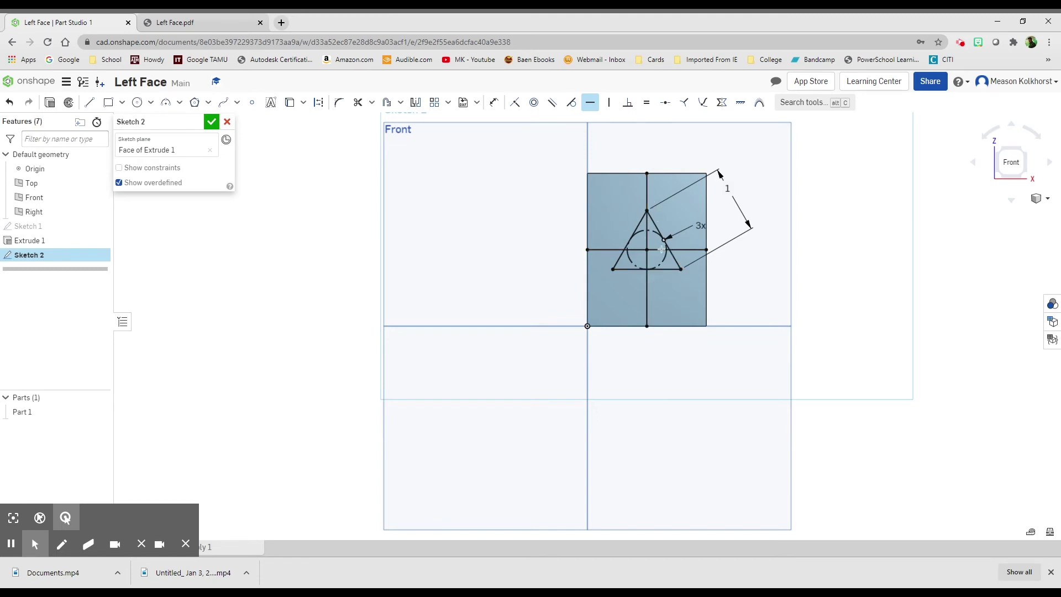
{"action": "left_click", "coordinate": [197, 25]}
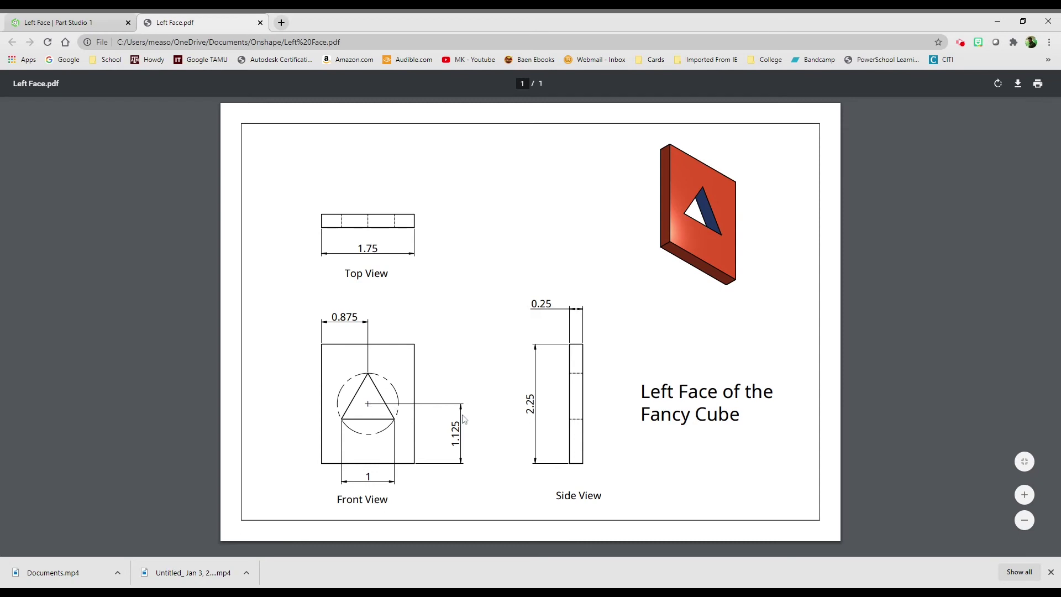
Step: Back in Onshape, dimension bottom edge to midline as 1.125, then delete that dimension
{"action": "left_click", "coordinate": [98, 24]}
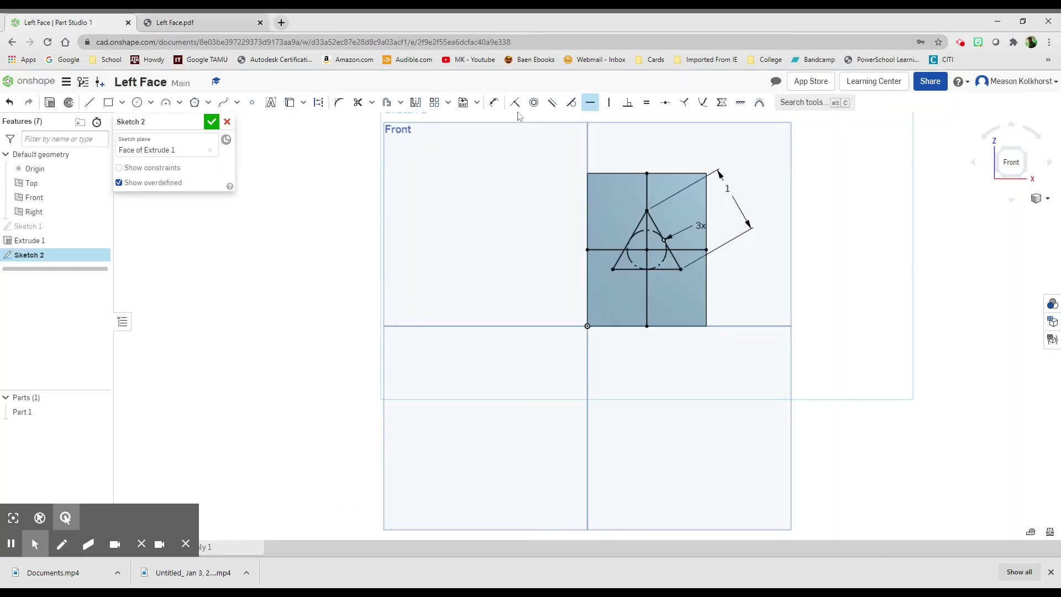
{"action": "left_click", "coordinate": [494, 102]}
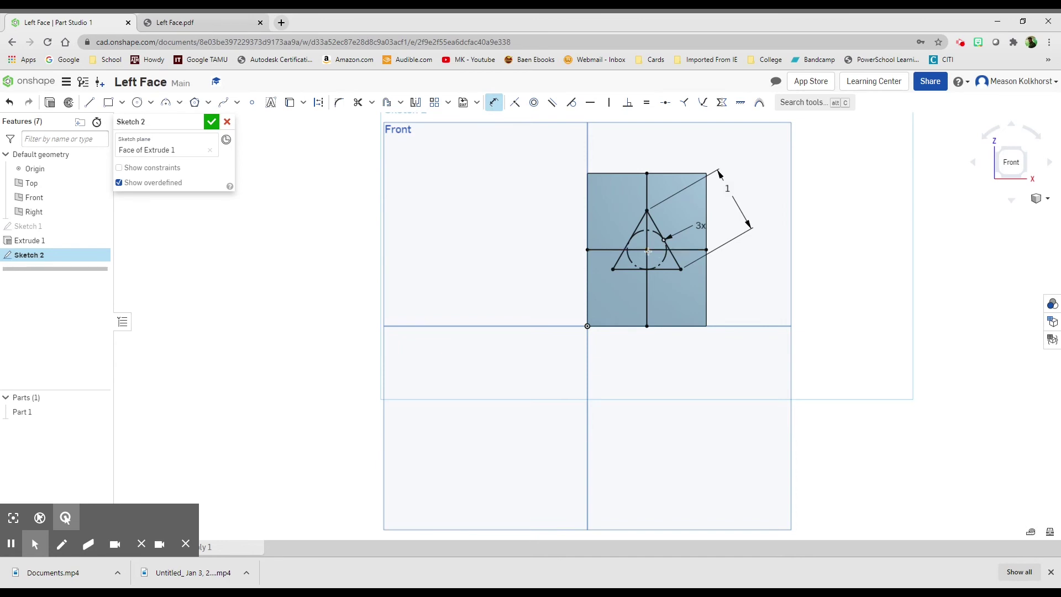
{"action": "left_click", "coordinate": [675, 327]}
{"action": "left_click", "coordinate": [724, 295]}
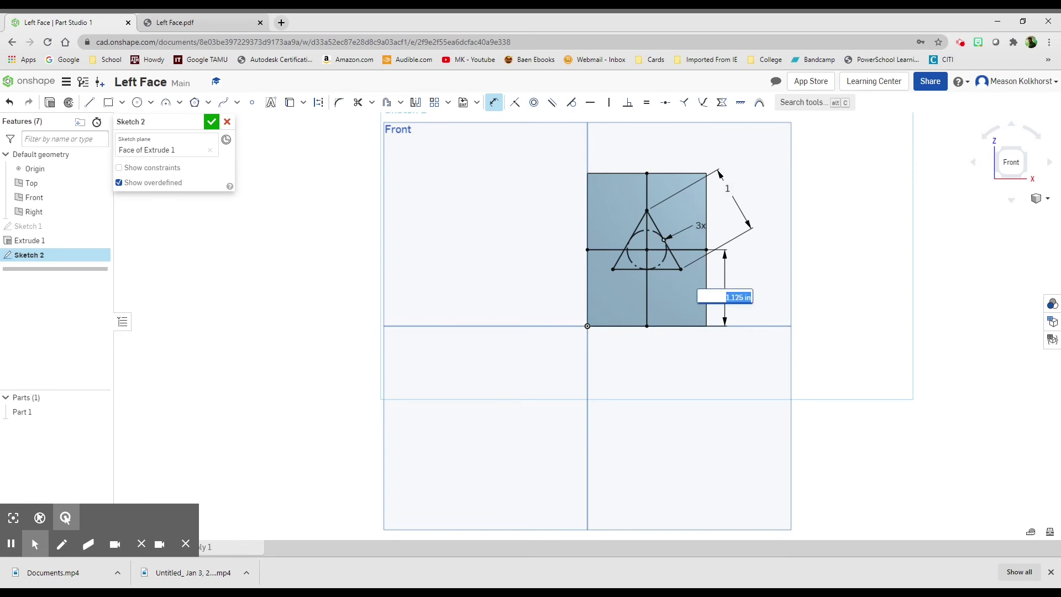
{"action": "key", "text": "Return"}
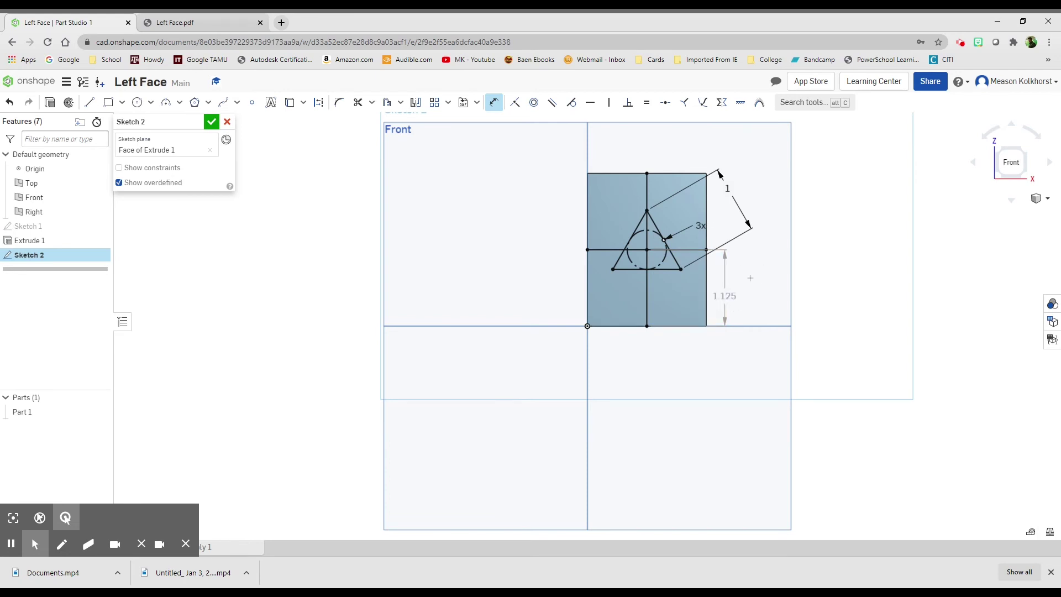
{"action": "left_click", "coordinate": [727, 296]}
{"action": "key", "text": "Delete"}
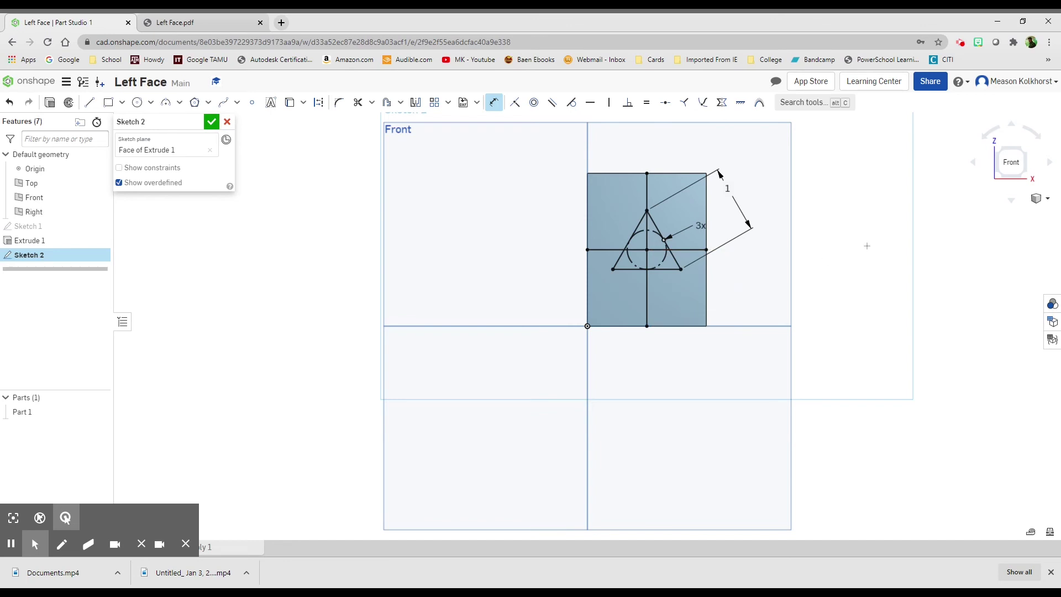
Step: Finish Sketch 2 and switch to an isometric view of the plate
{"action": "left_click", "coordinate": [211, 122]}
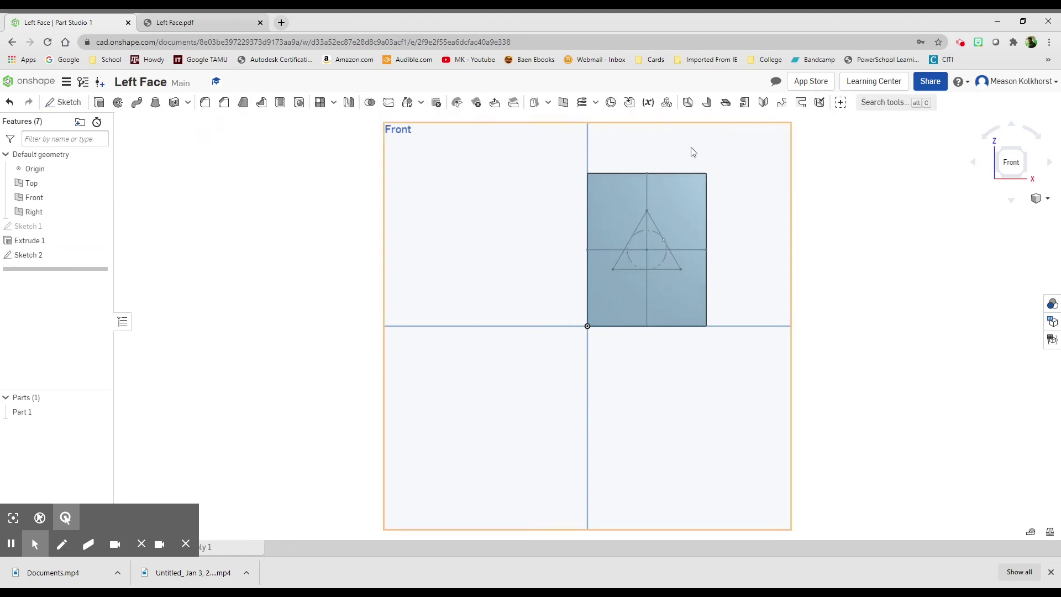
{"action": "left_click", "coordinate": [1028, 153]}
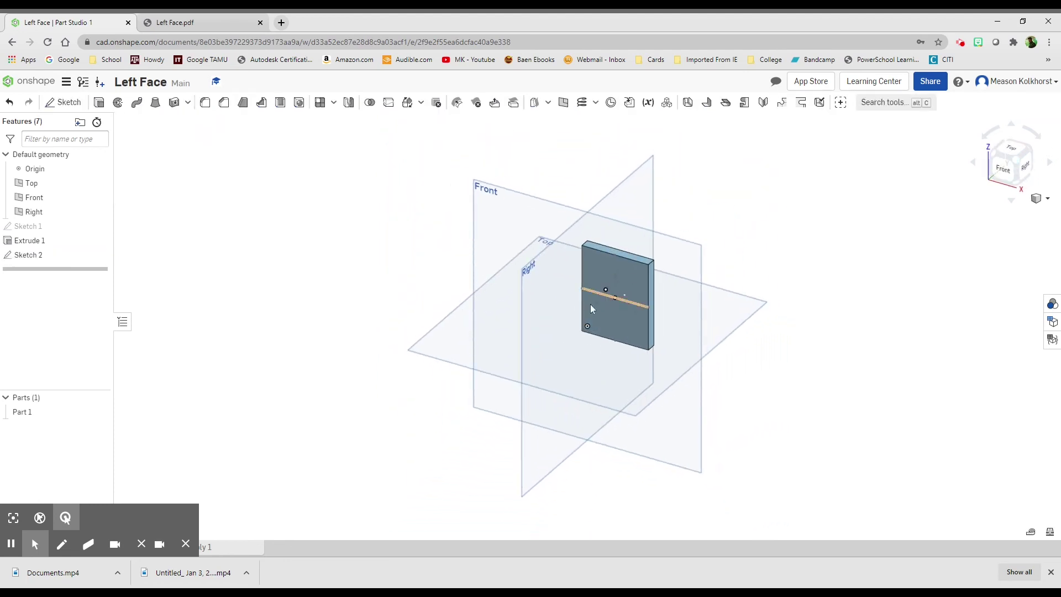
{"action": "scroll", "coordinate": [624, 301], "scroll_direction": "up", "scroll_amount": 5}
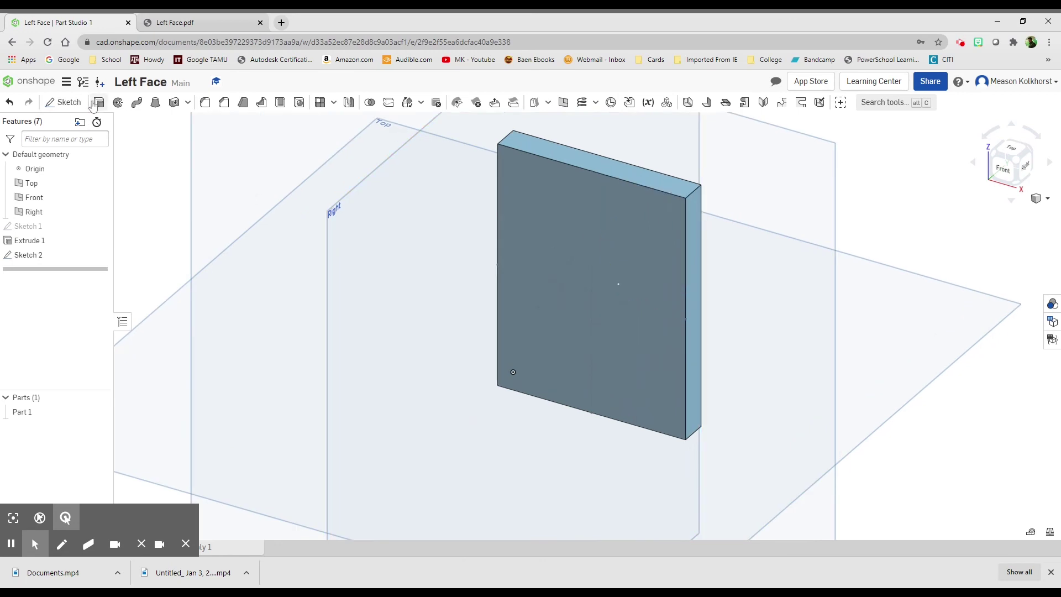
Step: Extrude the four triangle regions as a Remove cut through the plate
{"action": "left_click", "coordinate": [99, 103]}
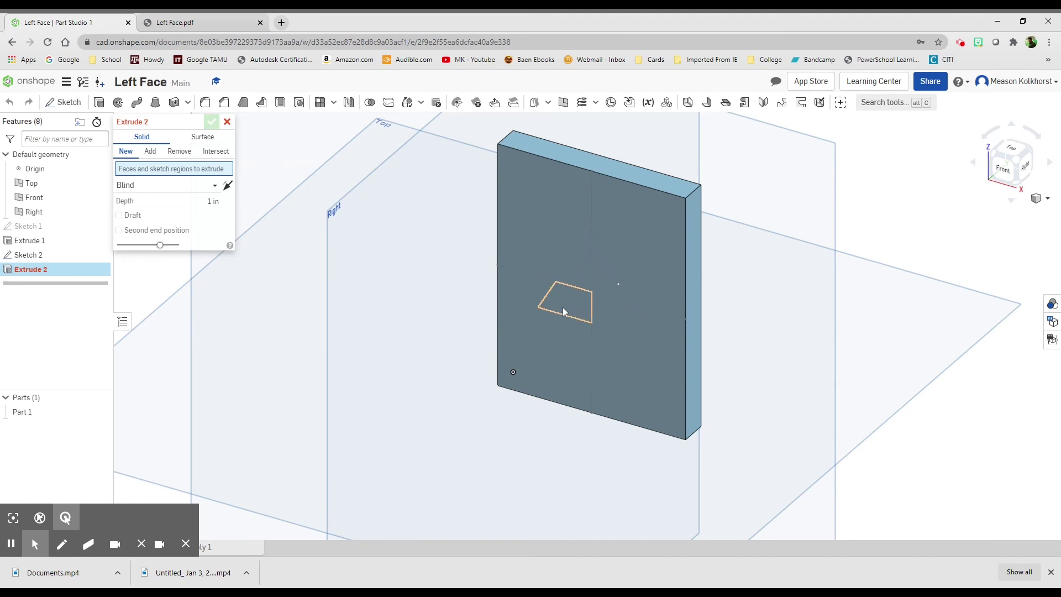
{"action": "left_click", "coordinate": [574, 281]}
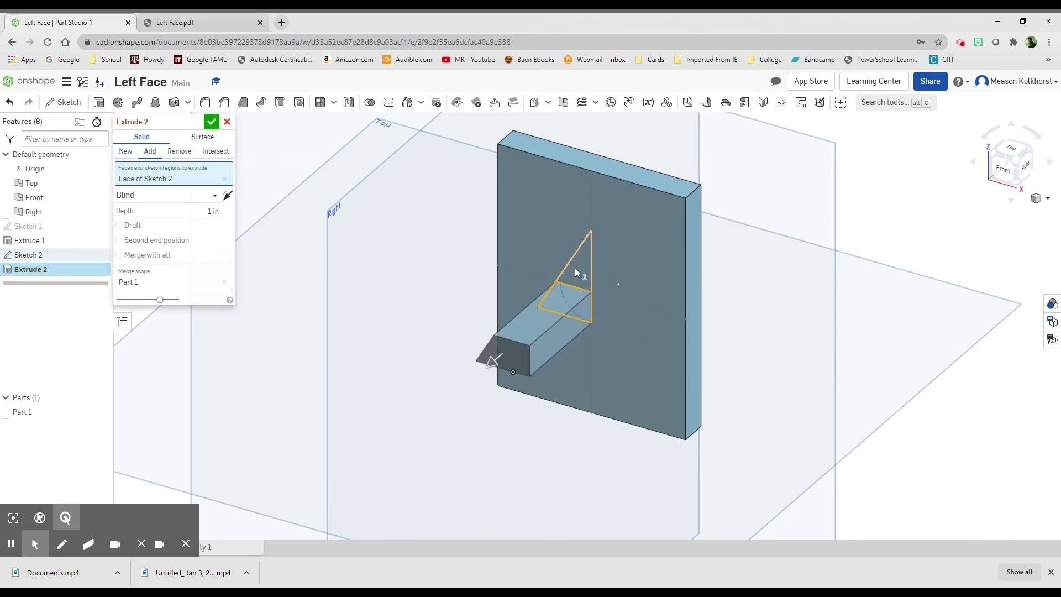
{"action": "left_click", "coordinate": [575, 267]}
{"action": "left_click", "coordinate": [603, 275]}
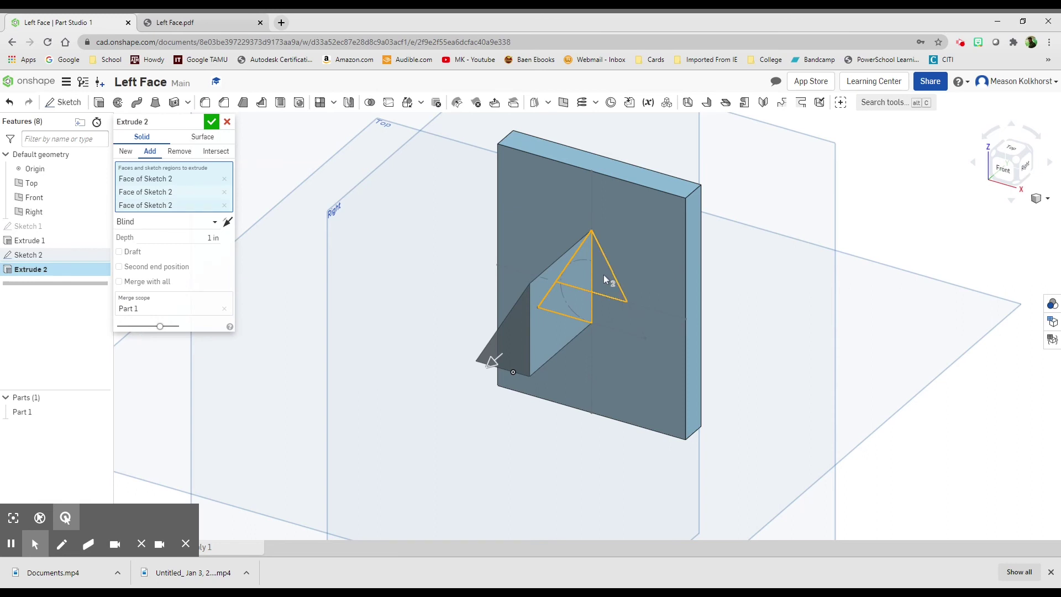
{"action": "left_click", "coordinate": [624, 323]}
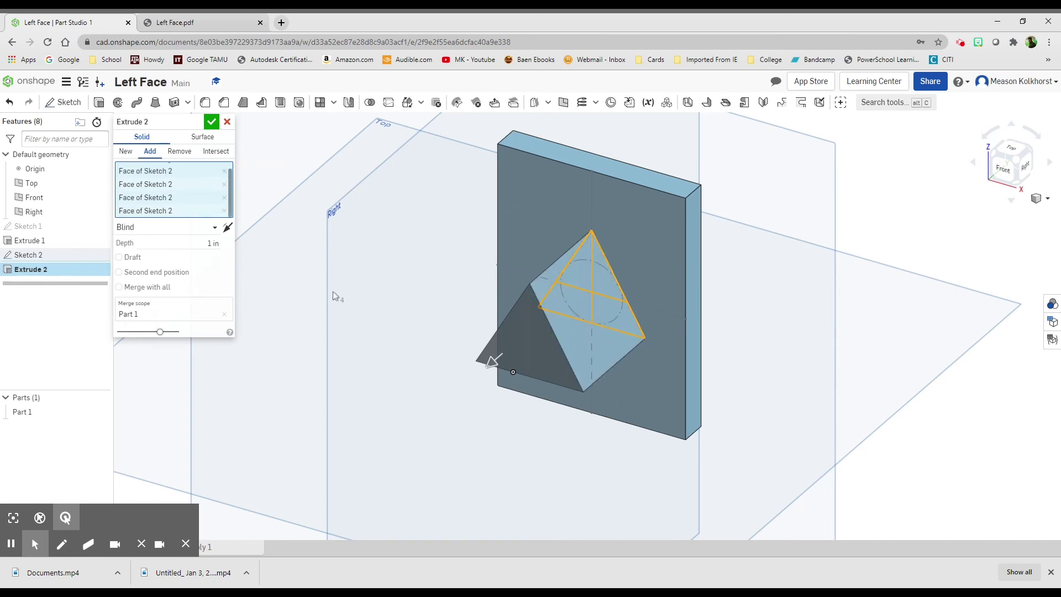
{"action": "left_click", "coordinate": [181, 152]}
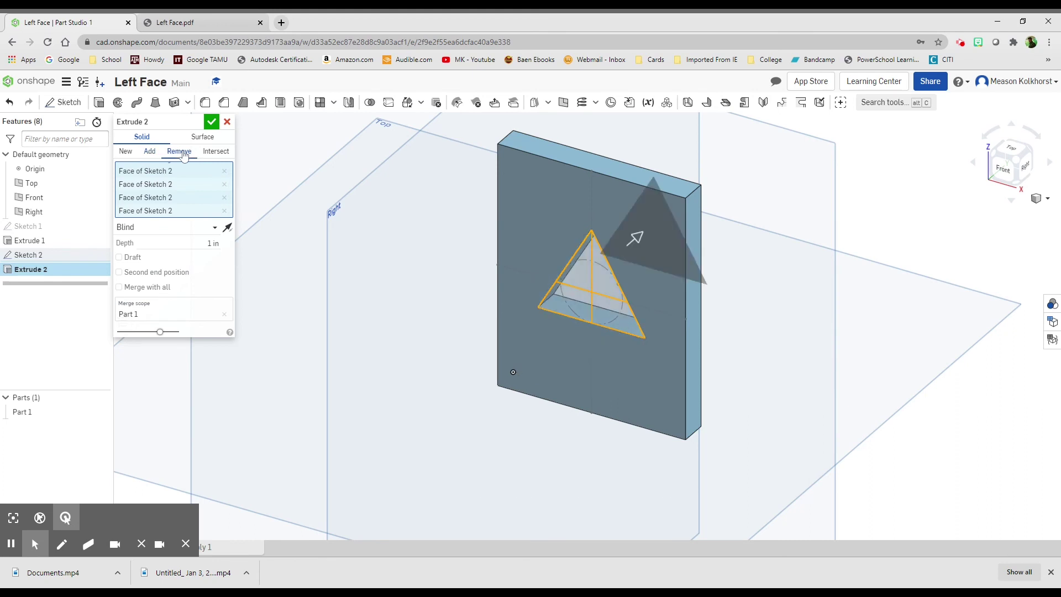
{"action": "left_click", "coordinate": [212, 123]}
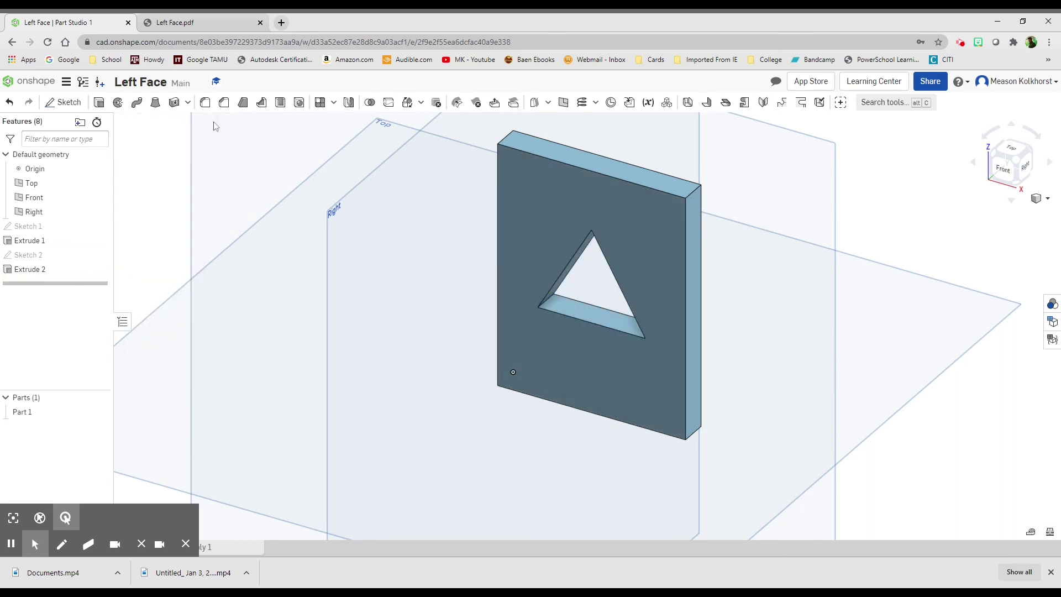
Step: Set Part 1's appearance colour to the red swatch DD5228
{"action": "left_click", "coordinate": [1053, 305]}
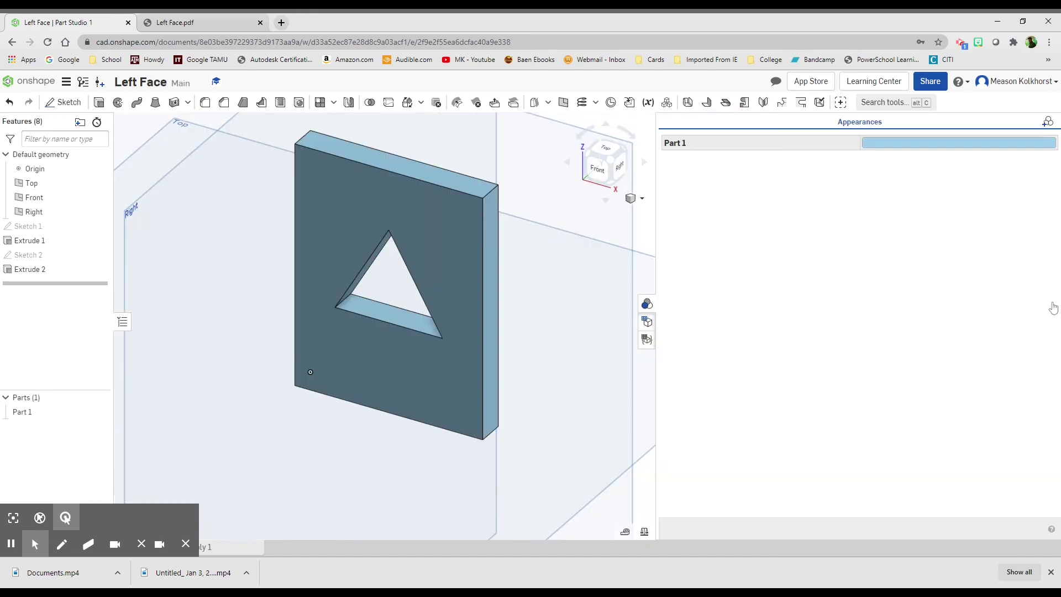
{"action": "right_click", "coordinate": [981, 146]}
{"action": "left_click", "coordinate": [994, 165]}
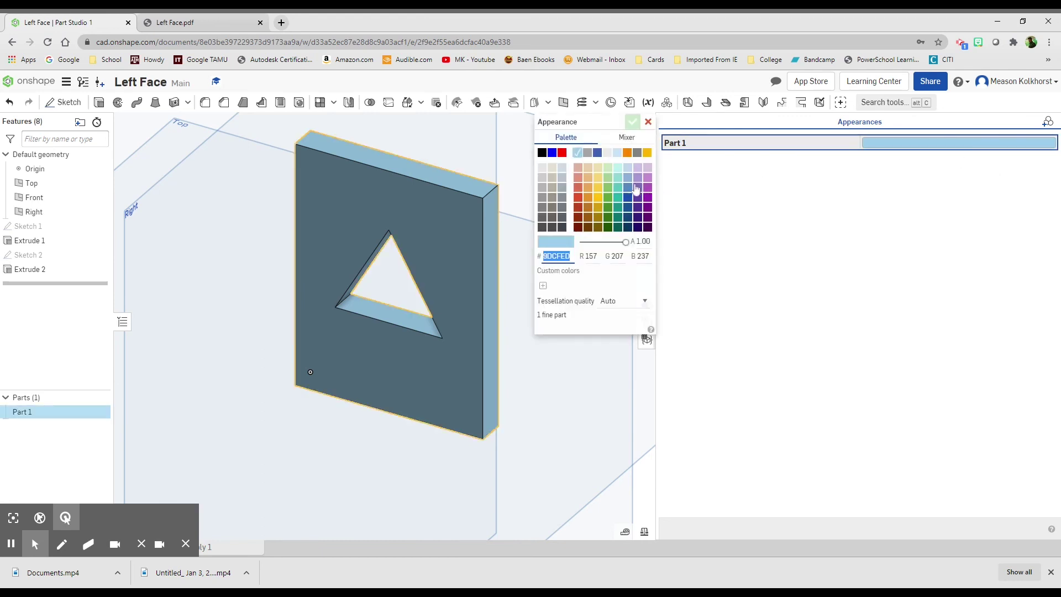
{"action": "left_click", "coordinate": [588, 188]}
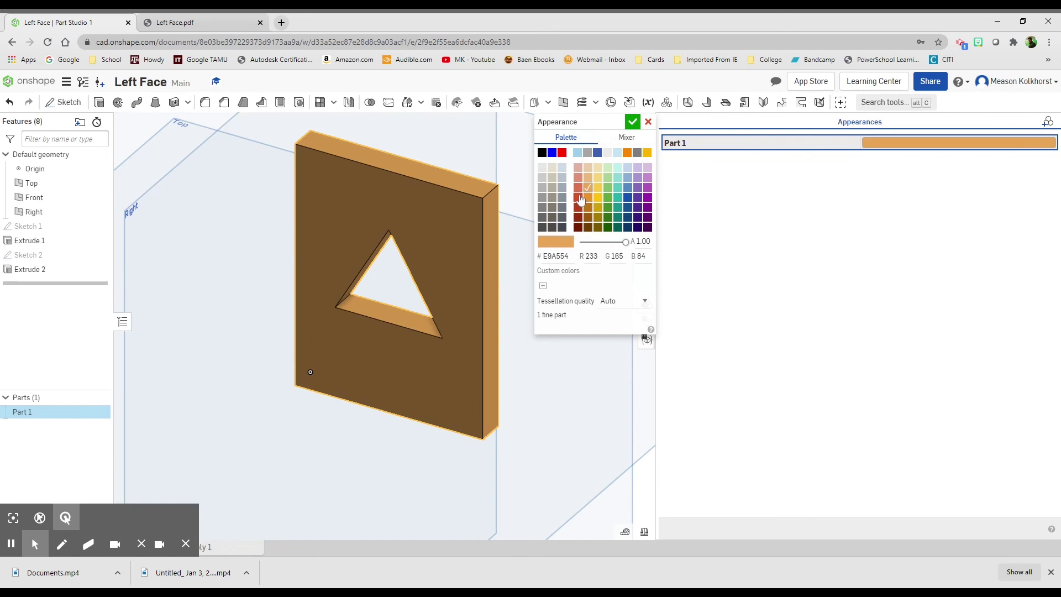
{"action": "left_click", "coordinate": [579, 197]}
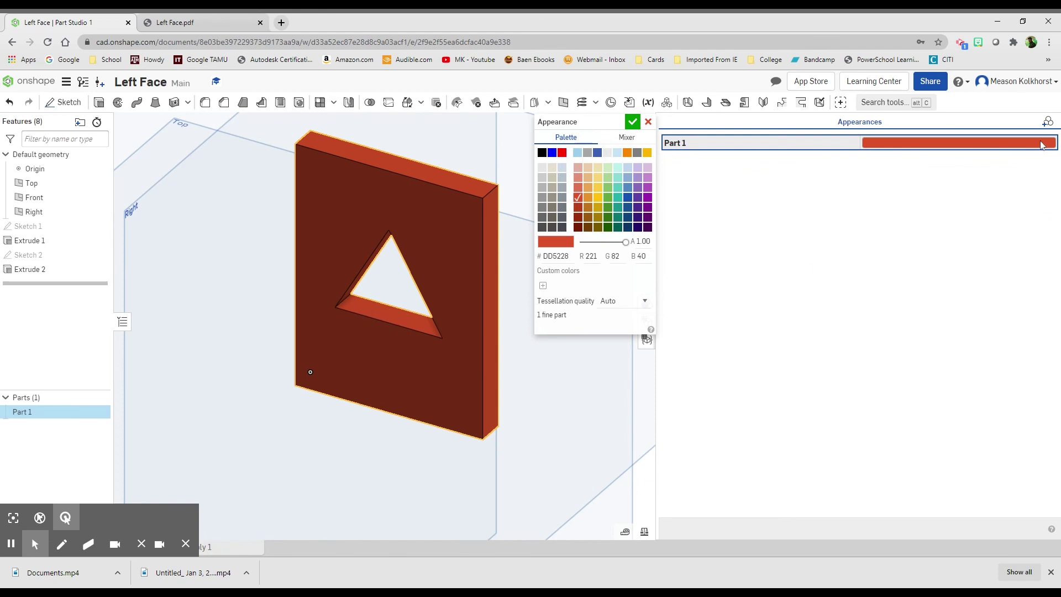
Step: Apply a blue 3B61B4 face appearance to the hole's bottom, left and right inner faces
{"action": "left_click", "coordinate": [1049, 123]}
{"action": "left_click", "coordinate": [1049, 122]}
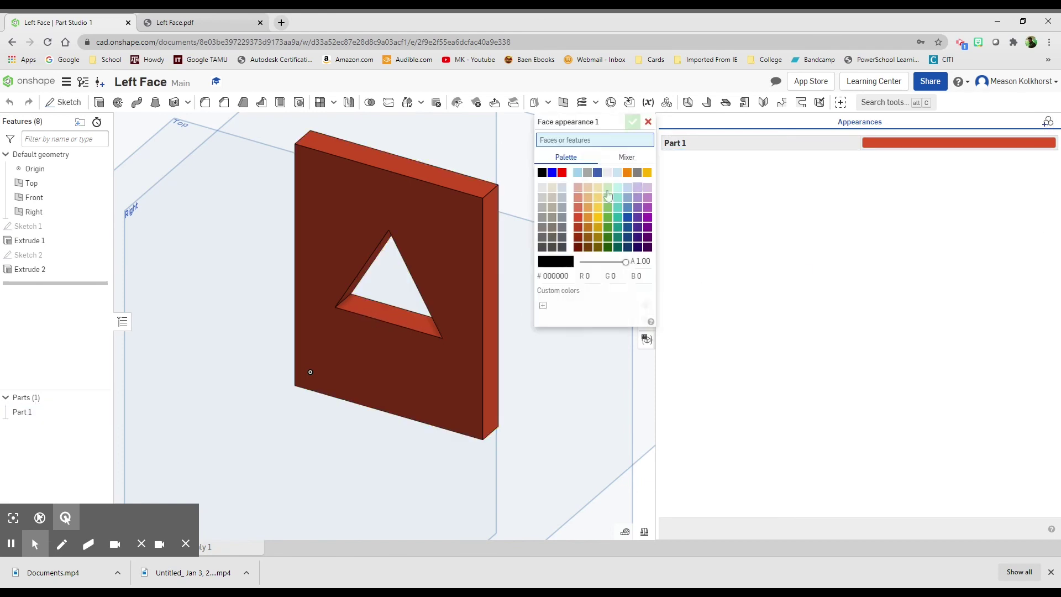
{"action": "left_click", "coordinate": [599, 175]}
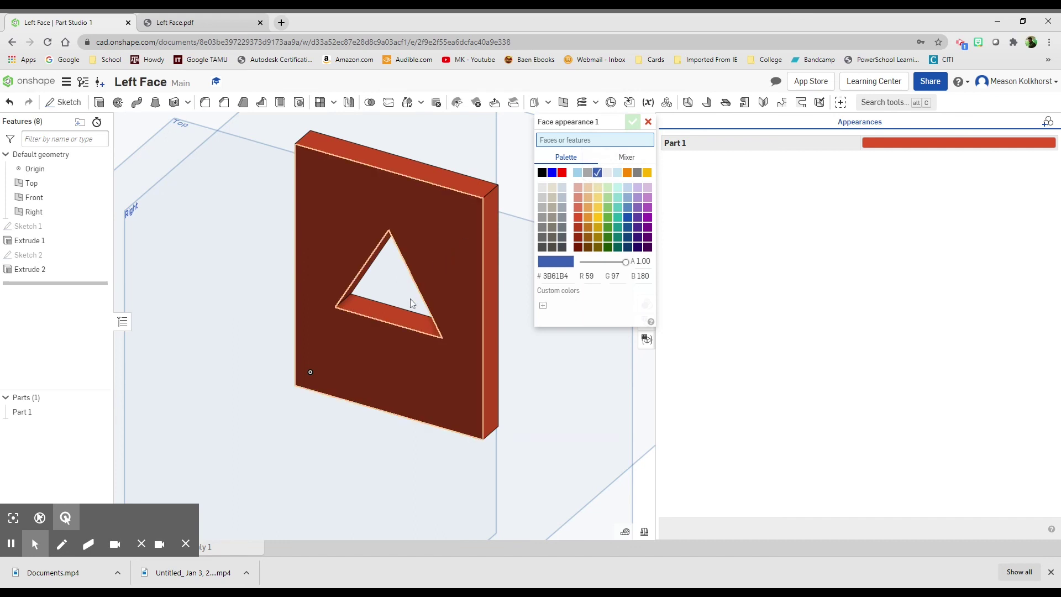
{"action": "left_click", "coordinate": [385, 315]}
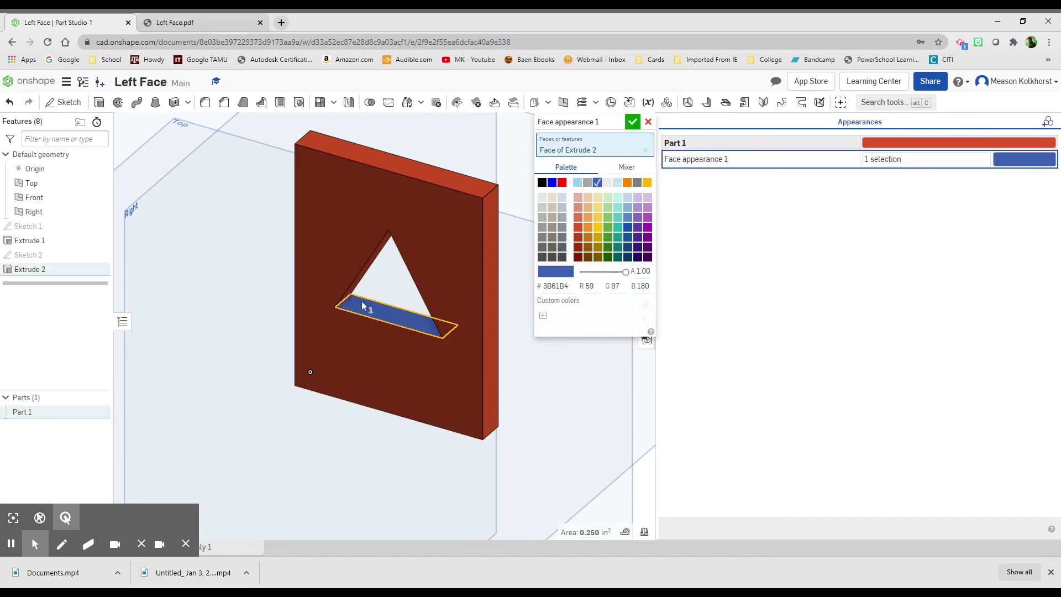
{"action": "left_click", "coordinate": [354, 285]}
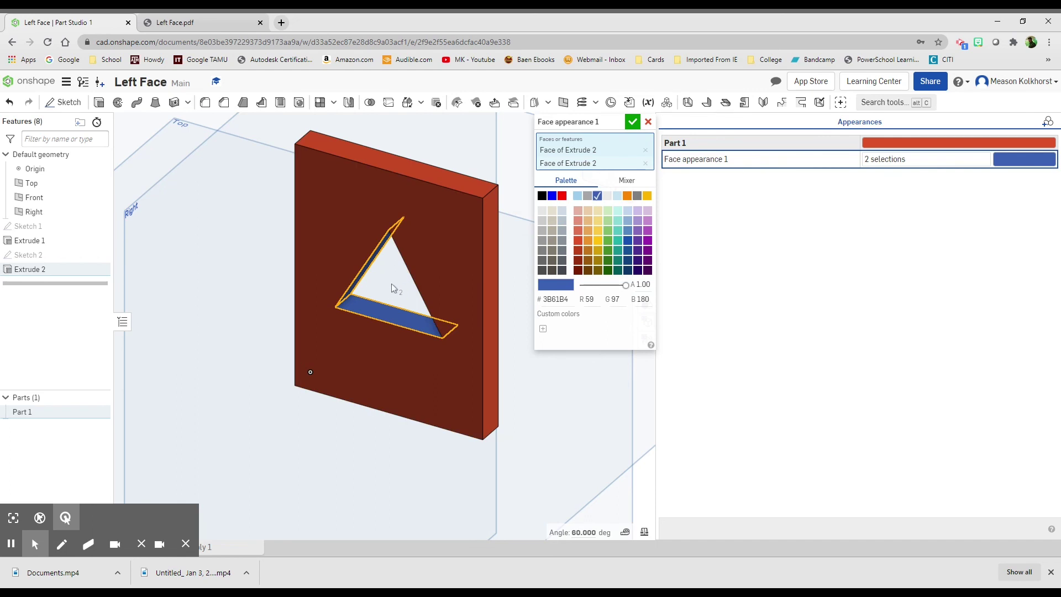
{"action": "right_click_drag", "start_coordinate": [389, 281], "coordinate": [430, 271]}
{"action": "left_click", "coordinate": [410, 279]}
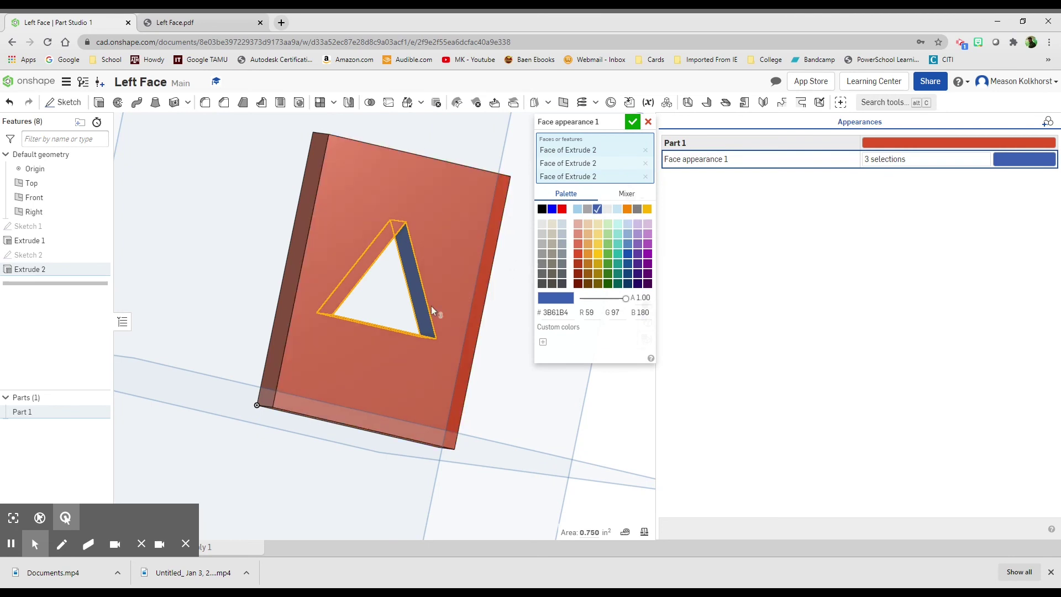
{"action": "right_click_drag", "start_coordinate": [508, 287], "coordinate": [485, 283]}
Step: Accept Face appearance 1, close the Appearances panel, and orbit to an isometric angle
{"action": "left_click", "coordinate": [633, 122]}
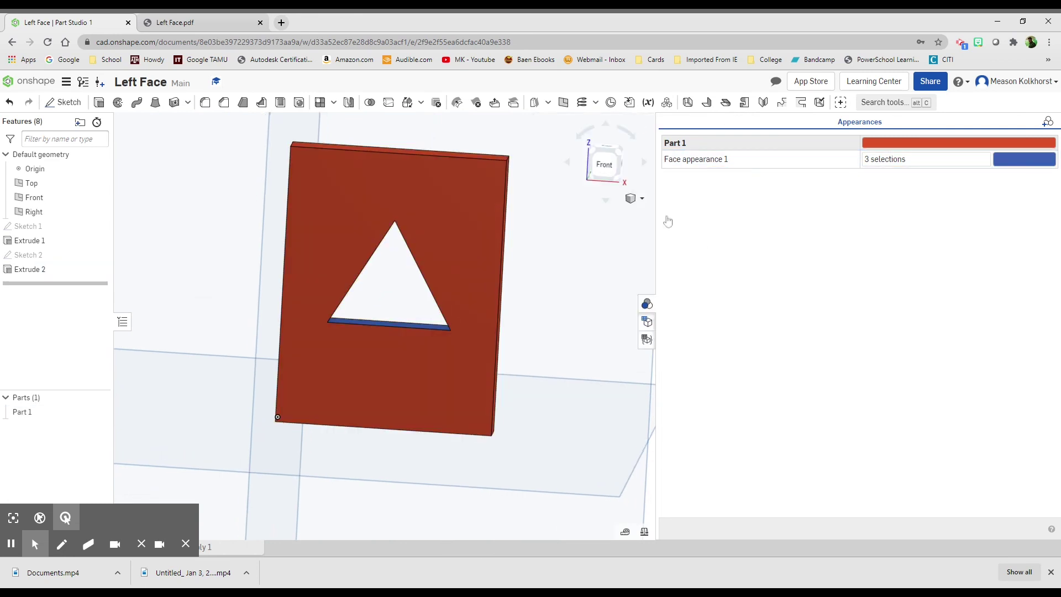
{"action": "left_click", "coordinate": [647, 304]}
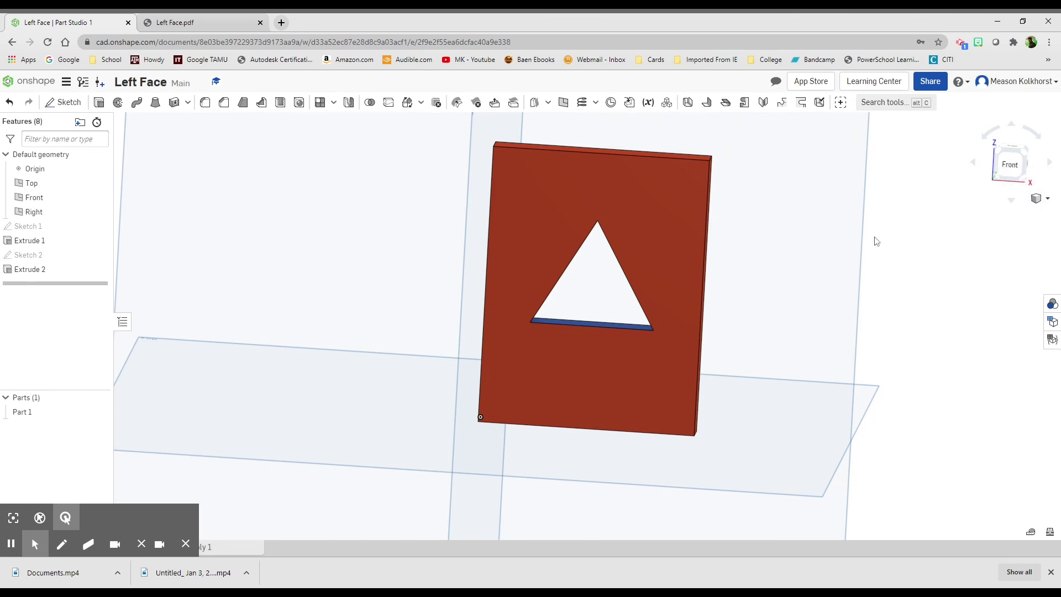
{"action": "right_click_drag", "start_coordinate": [822, 254], "coordinate": [783, 264]}
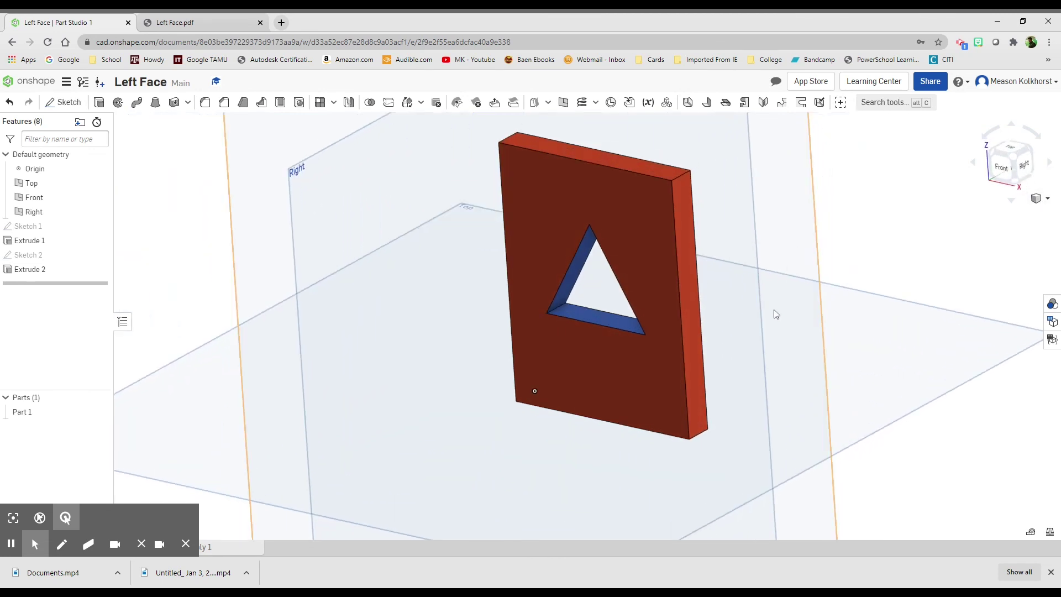